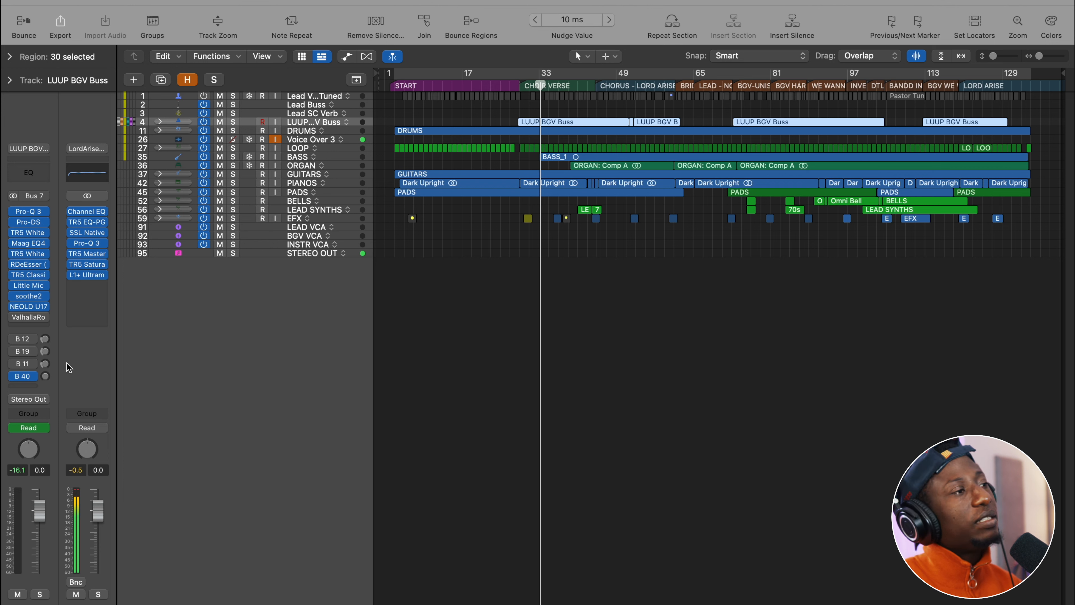
- Open the SuperPlate reverb on the Bus 40 aux fed by the LUUP BGV Buss track
{"action": "left_click", "coordinate": [23, 376]}
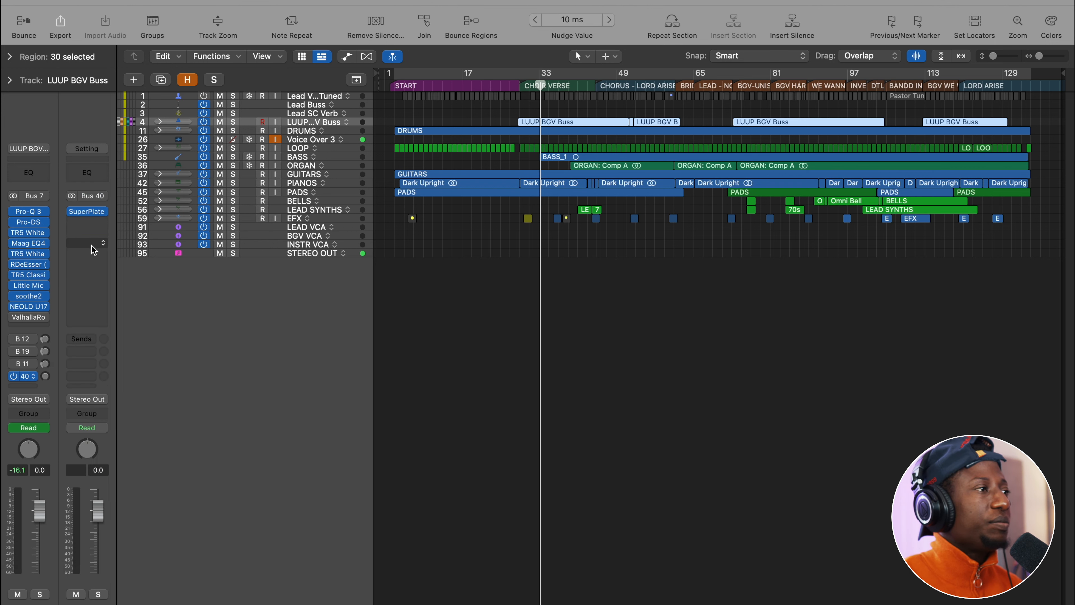
{"action": "left_click", "coordinate": [87, 211]}
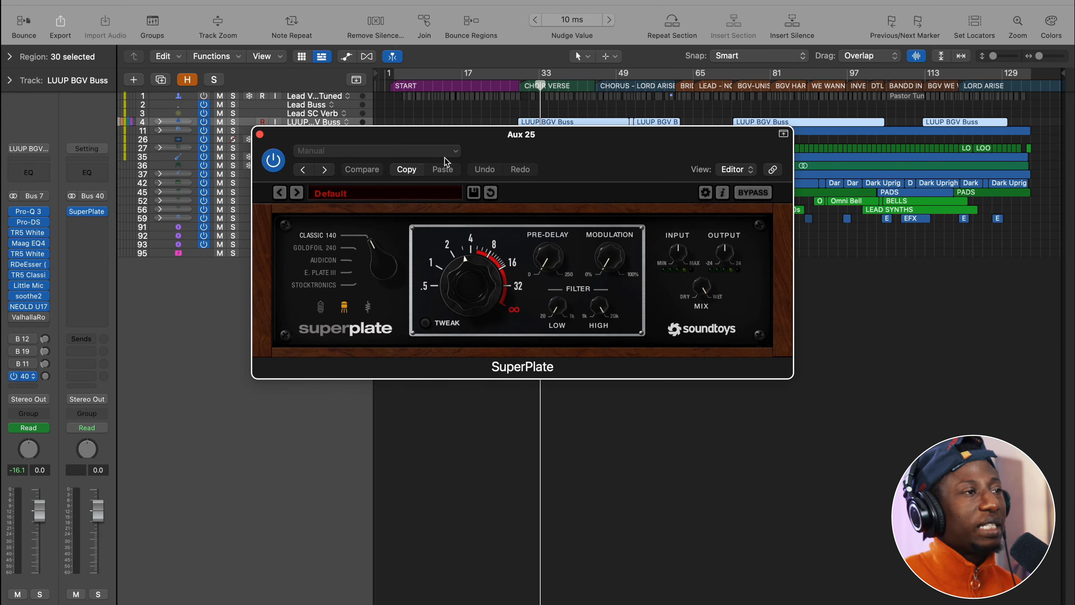
{"action": "left_click_drag", "start_coordinate": [493, 140], "coordinate": [562, 187]}
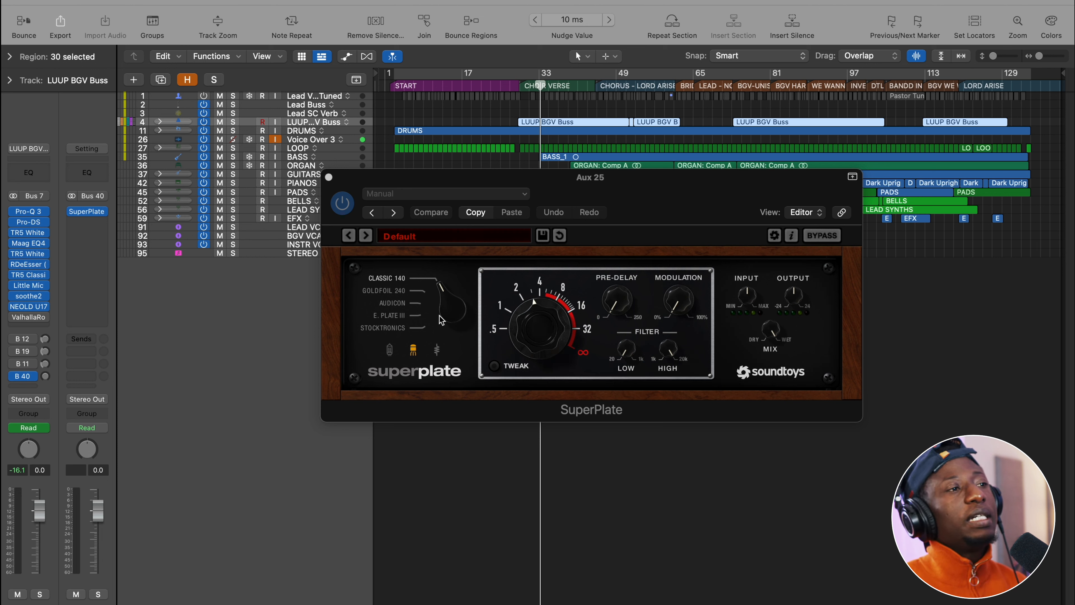
- Try each of the three preamp modes beneath the plate models and return to the middle one
{"action": "left_click", "coordinate": [391, 350]}
{"action": "left_click", "coordinate": [413, 350]}
{"action": "left_click", "coordinate": [437, 350]}
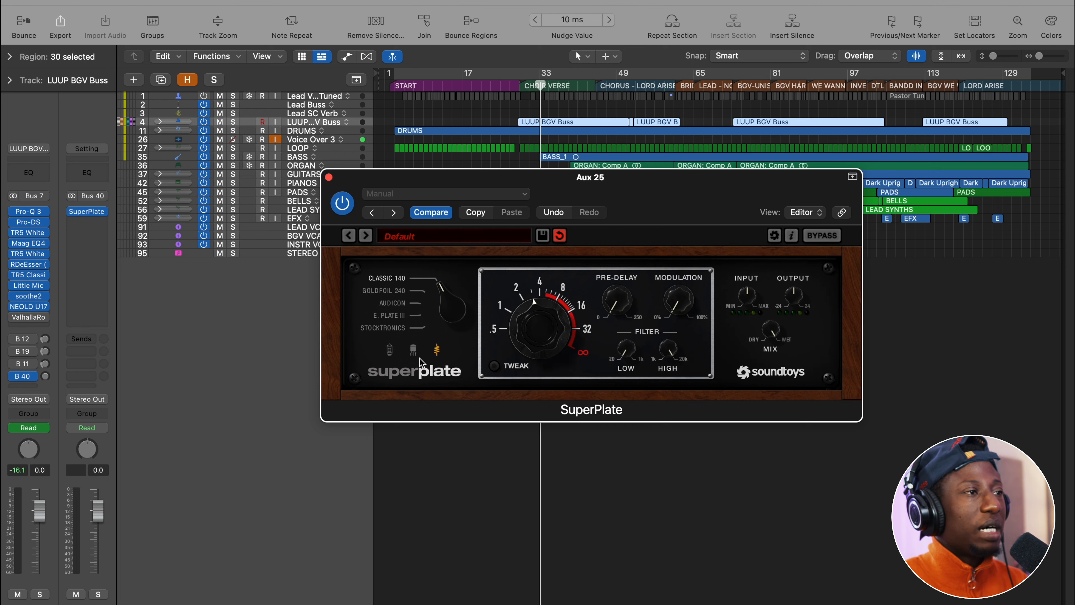
{"action": "left_click", "coordinate": [389, 349]}
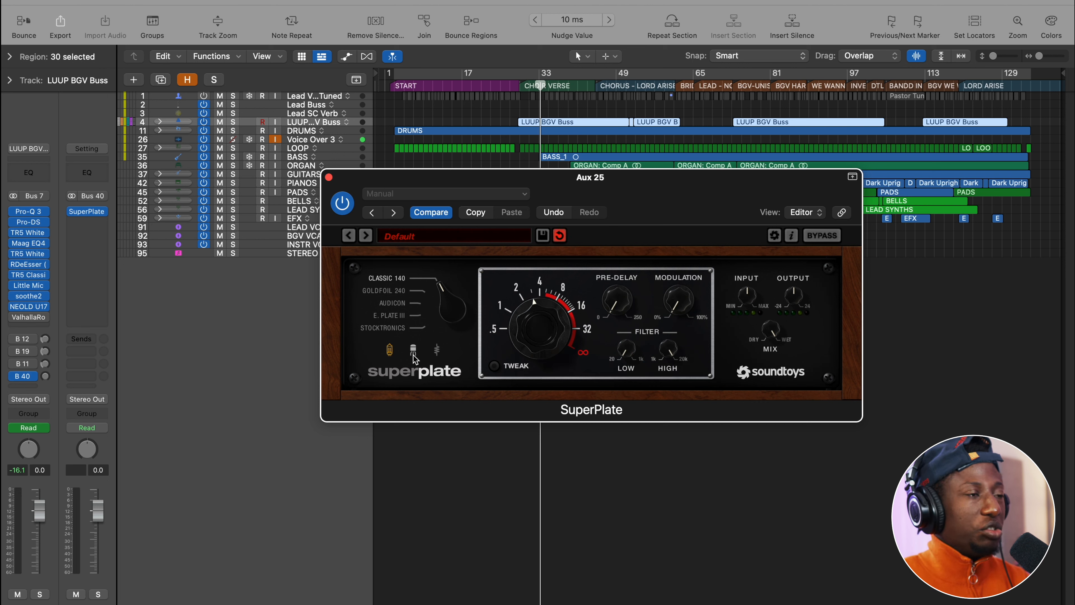
{"action": "left_click", "coordinate": [437, 351]}
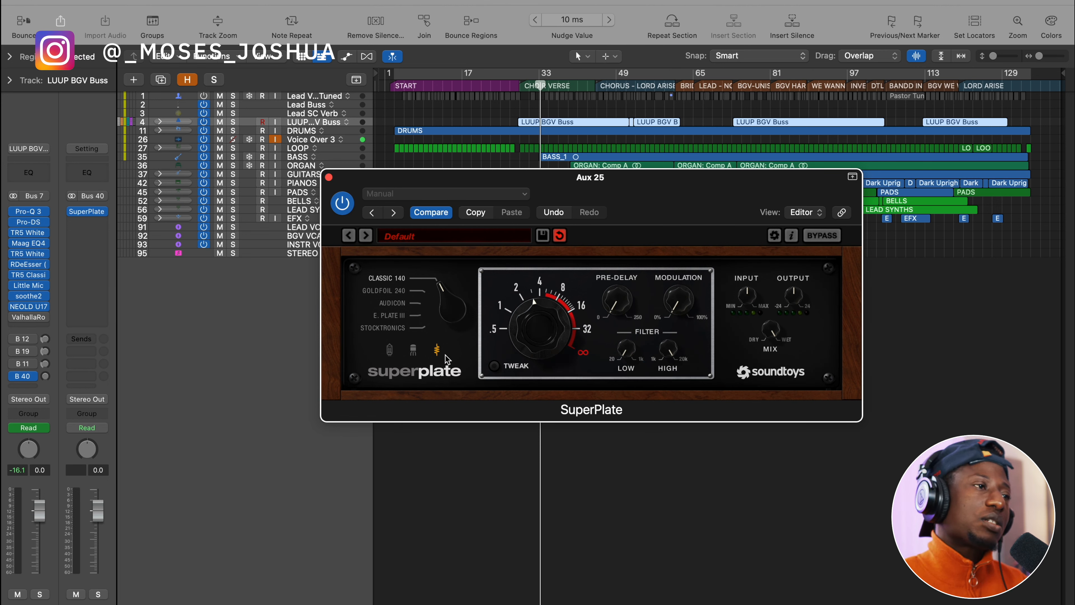
{"action": "left_click", "coordinate": [390, 350]}
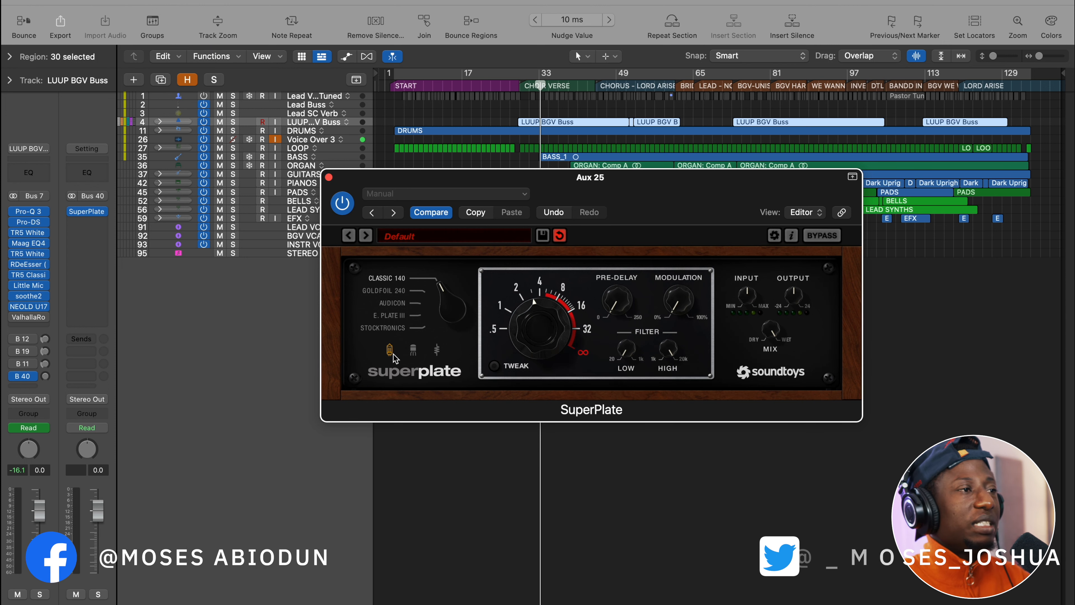
{"action": "left_click", "coordinate": [414, 351]}
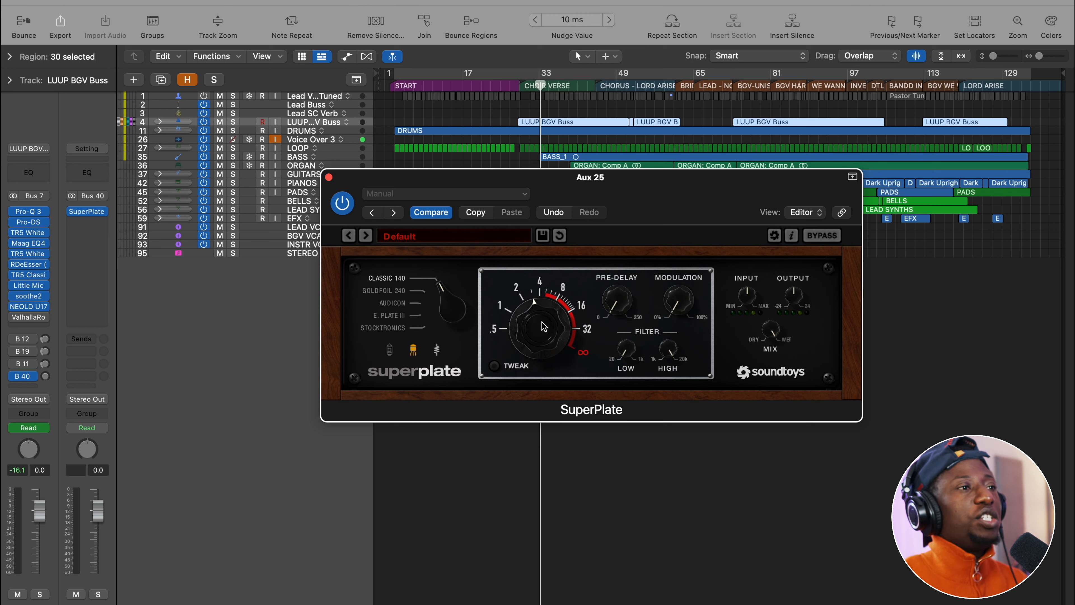
- Lower the reverb's decay time to about 2 and set the pre-delay to 33 msec
{"action": "left_click_drag", "start_coordinate": [543, 325], "coordinate": [529, 339]}
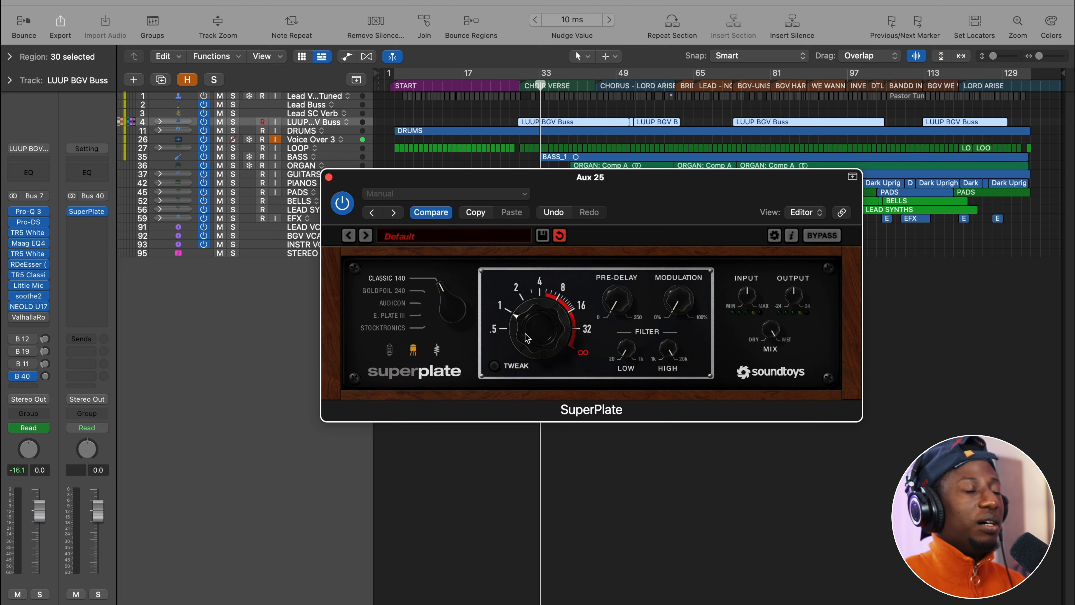
{"action": "mouse_move", "coordinate": [527, 338]}
{"action": "left_mouse_down"}
{"action": "mouse_move", "coordinate": [530, 309]}
{"action": "mouse_move", "coordinate": [523, 318]}
{"action": "left_mouse_up"}
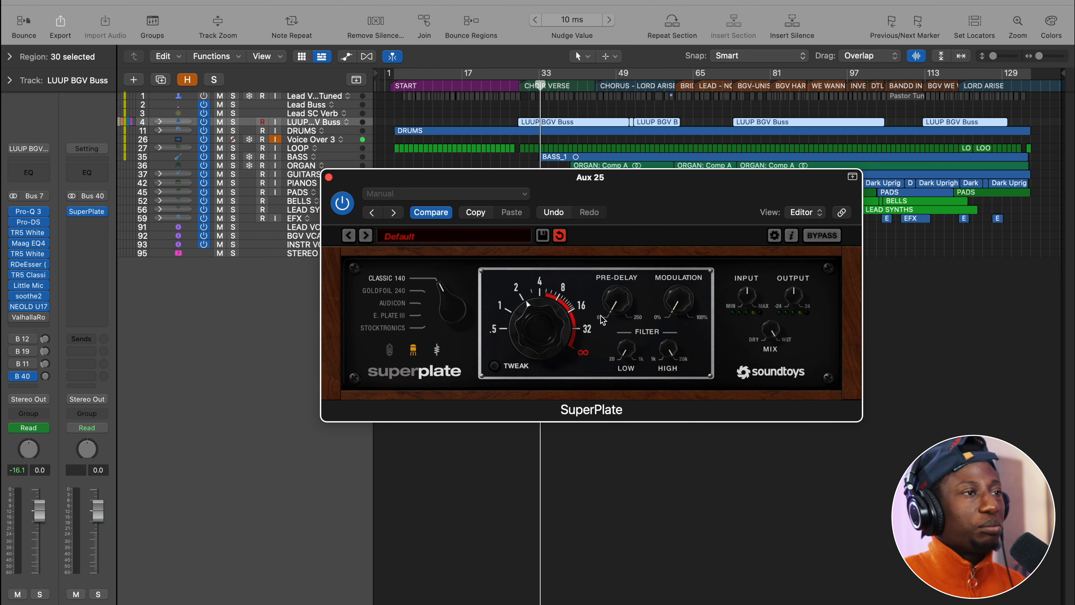
{"action": "left_click_drag", "start_coordinate": [611, 314], "coordinate": [613, 320]}
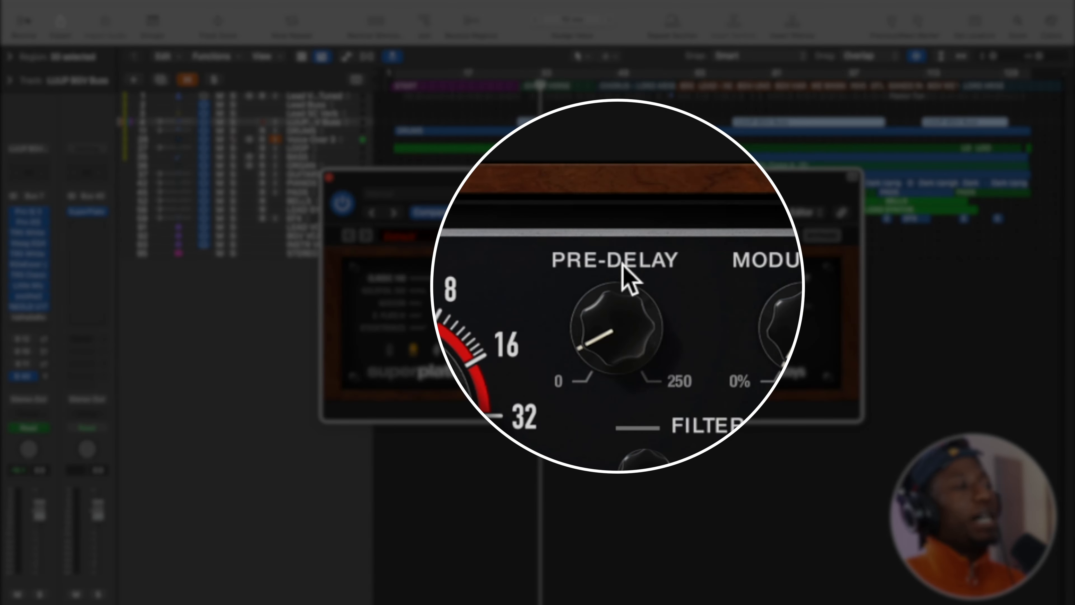
{"action": "mouse_move", "coordinate": [628, 271]}
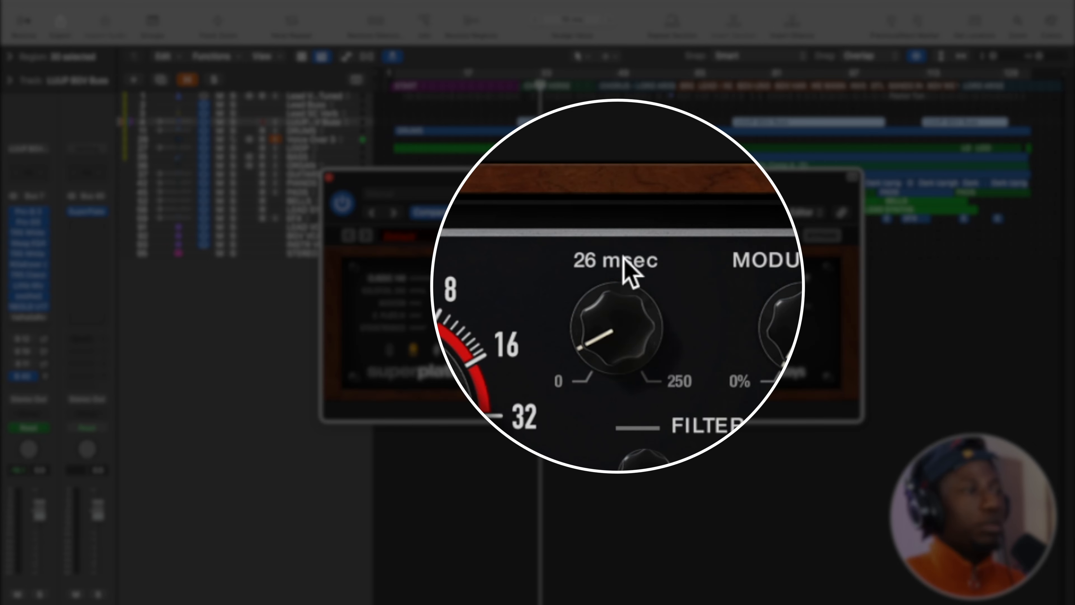
{"action": "left_click_drag", "start_coordinate": [624, 304], "coordinate": [622, 301]}
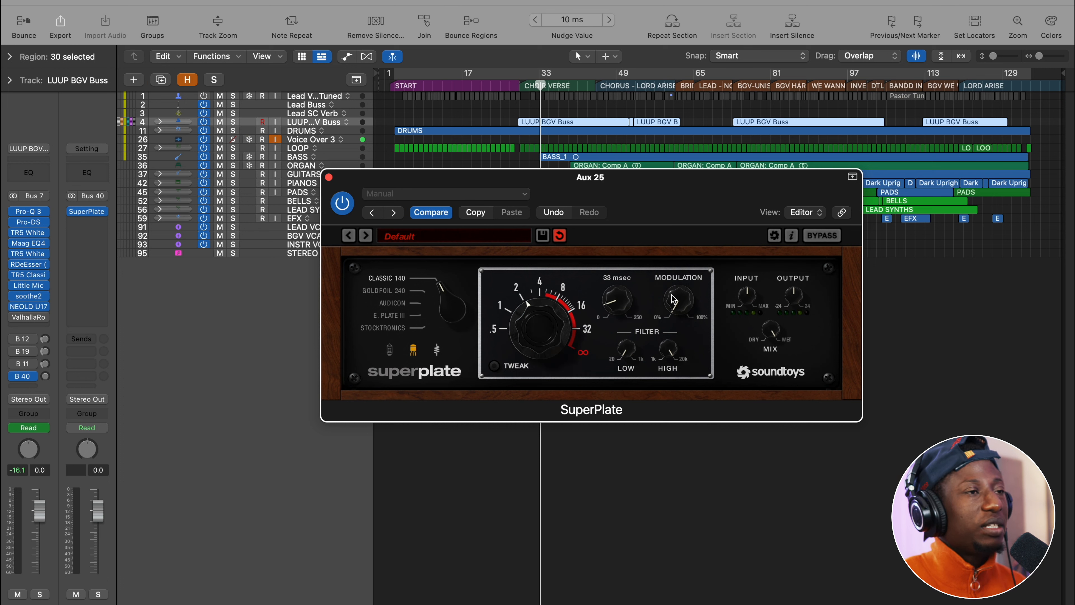
- Set the reverb's modulation to 50% and its mix to 100% wet
{"action": "mouse_move", "coordinate": [676, 300]}
{"action": "left_mouse_down"}
{"action": "mouse_move", "coordinate": [667, 287]}
{"action": "mouse_move", "coordinate": [679, 283]}
{"action": "left_mouse_up"}
{"action": "mouse_move", "coordinate": [679, 283]}
{"action": "left_mouse_down"}
{"action": "mouse_move", "coordinate": [673, 254]}
{"action": "mouse_move", "coordinate": [679, 303]}
{"action": "left_mouse_up"}
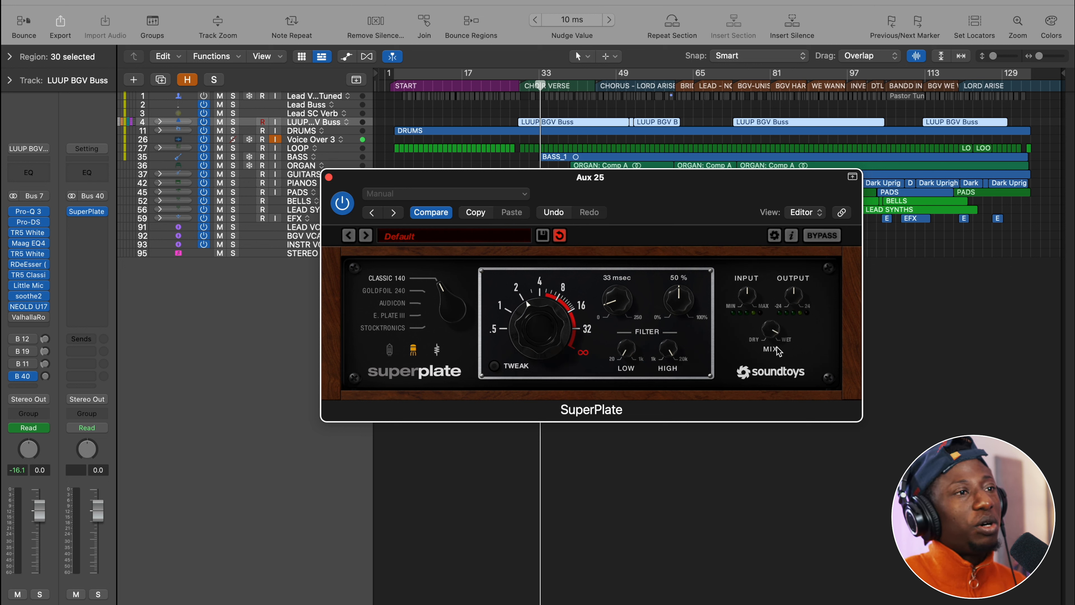
{"action": "left_click_drag", "start_coordinate": [766, 335], "coordinate": [768, 278]}
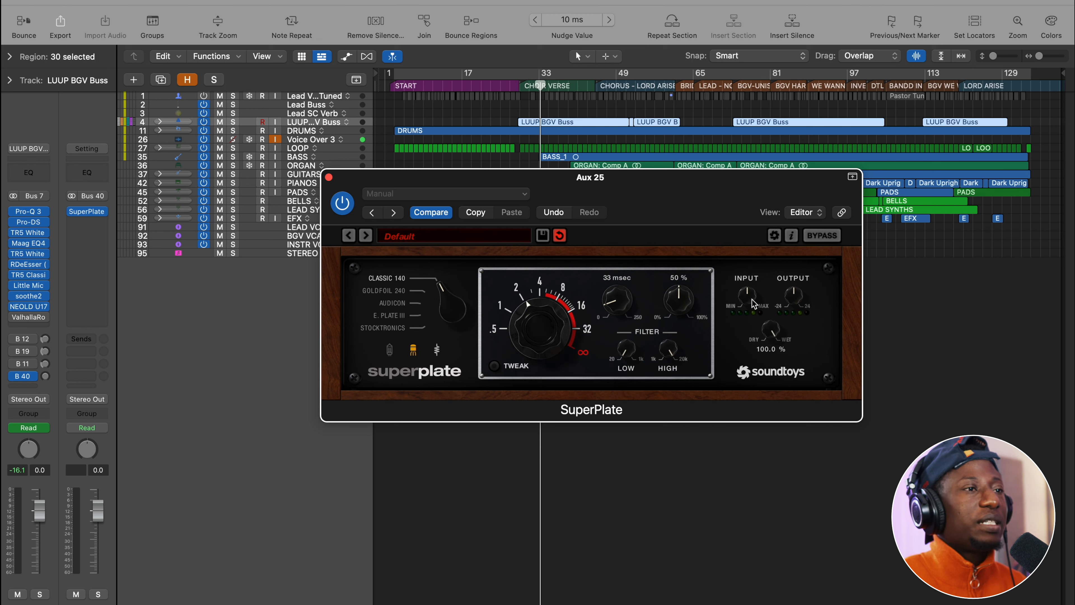
{"action": "left_click_drag", "start_coordinate": [749, 305], "coordinate": [747, 270]}
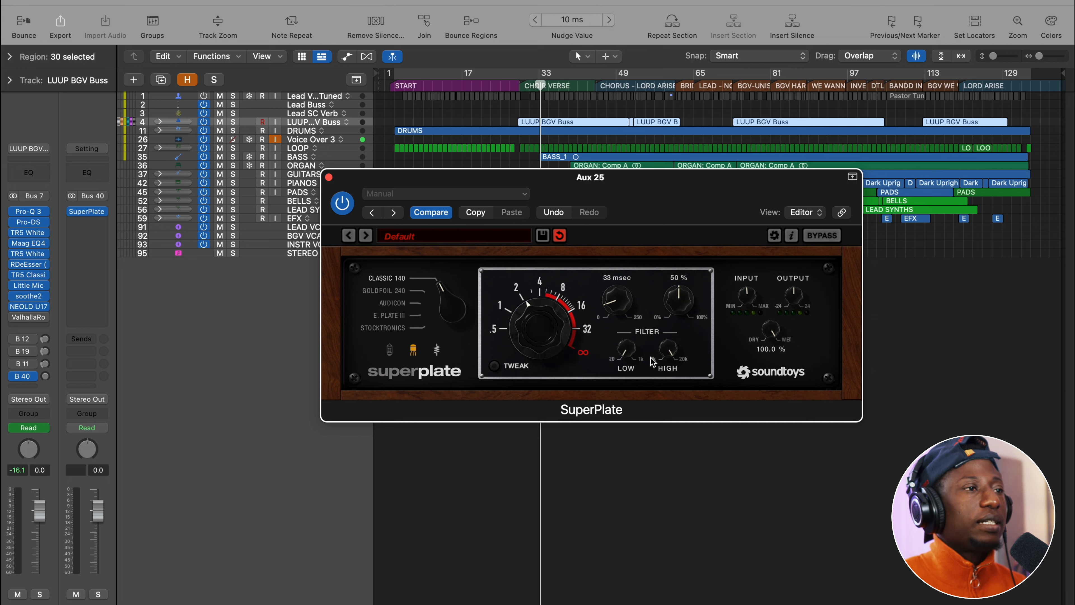
- Expand the Tweak section and set the low filter to about 150 Hz and the high filter to about 3 kHz
{"action": "left_click_drag", "start_coordinate": [627, 355], "coordinate": [624, 327]}
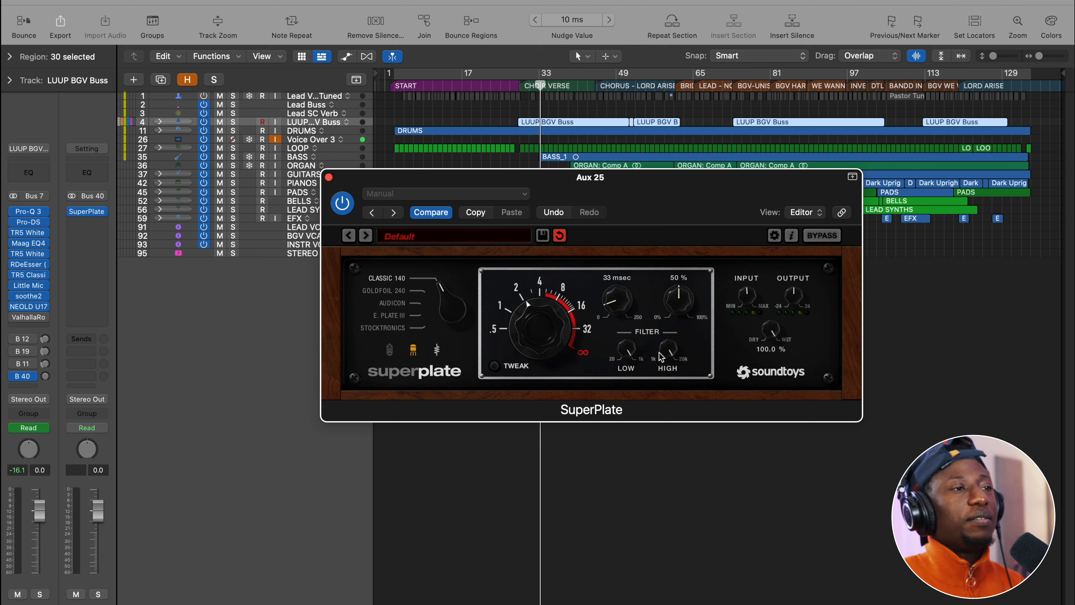
{"action": "left_click_drag", "start_coordinate": [668, 346], "coordinate": [668, 363]}
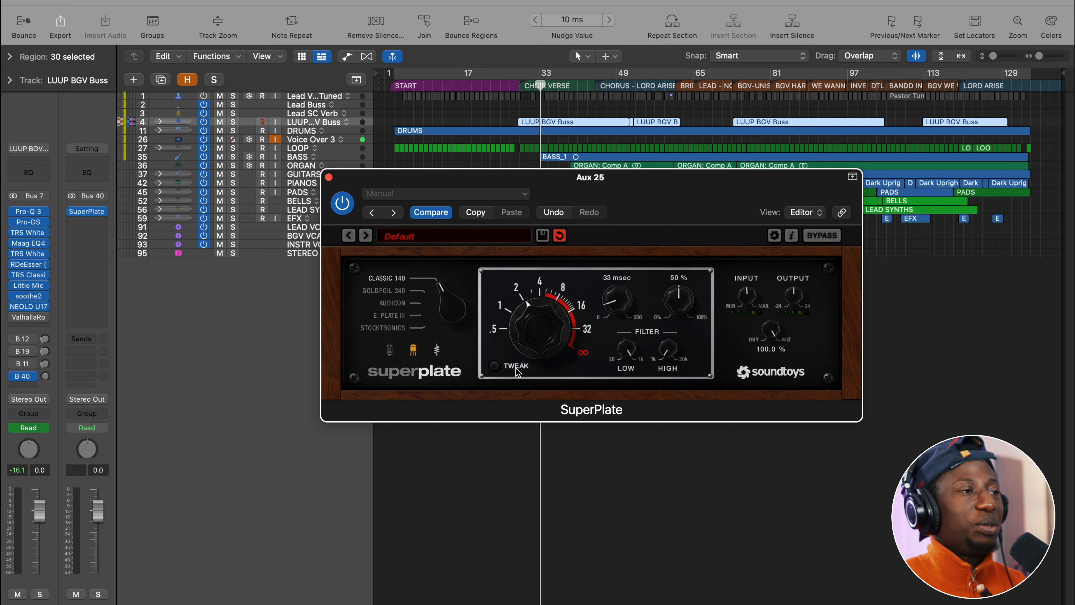
{"action": "left_click", "coordinate": [494, 366]}
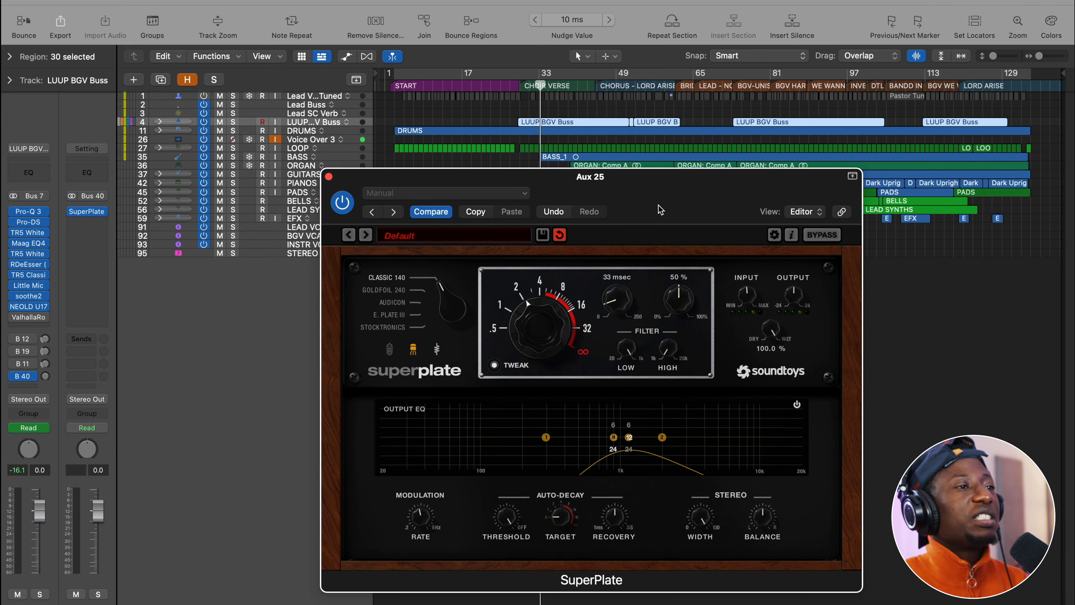
{"action": "left_click_drag", "start_coordinate": [660, 211], "coordinate": [634, 127]}
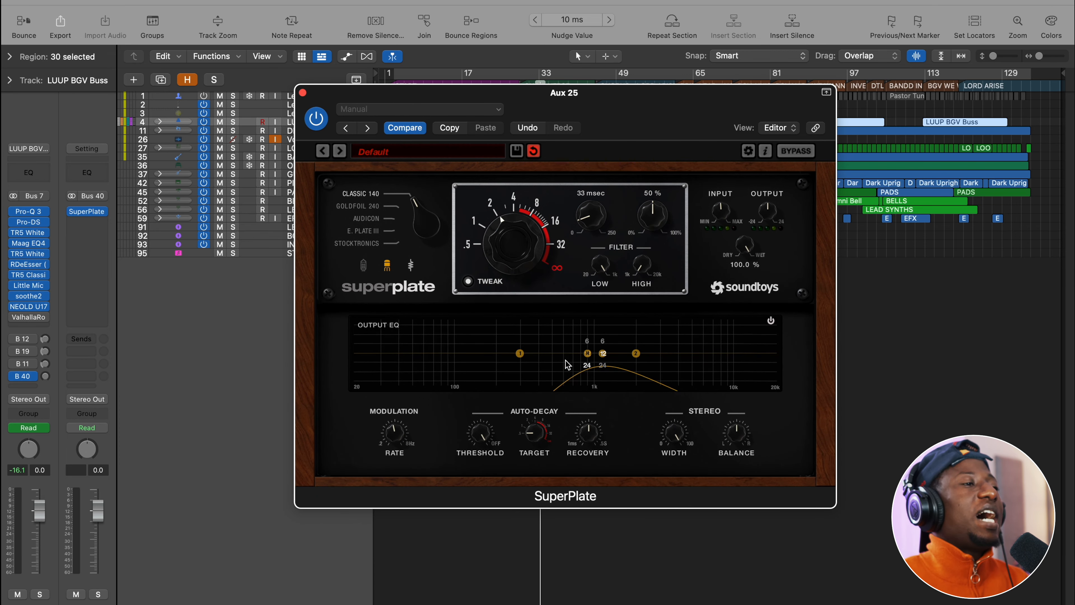
{"action": "left_click_drag", "start_coordinate": [604, 263], "coordinate": [610, 335]}
{"action": "left_click_drag", "start_coordinate": [644, 272], "coordinate": [652, 235]}
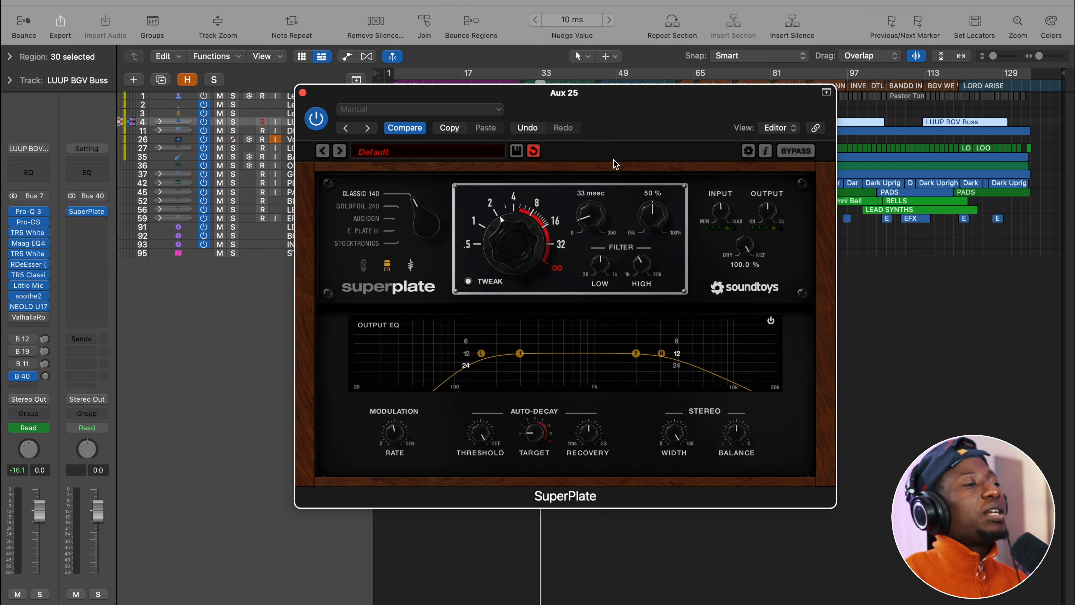
- Set the low and high filter slopes to 24 in the output EQ and nudge the high filter up to about 3.4 kHz
{"action": "left_click", "coordinate": [677, 366]}
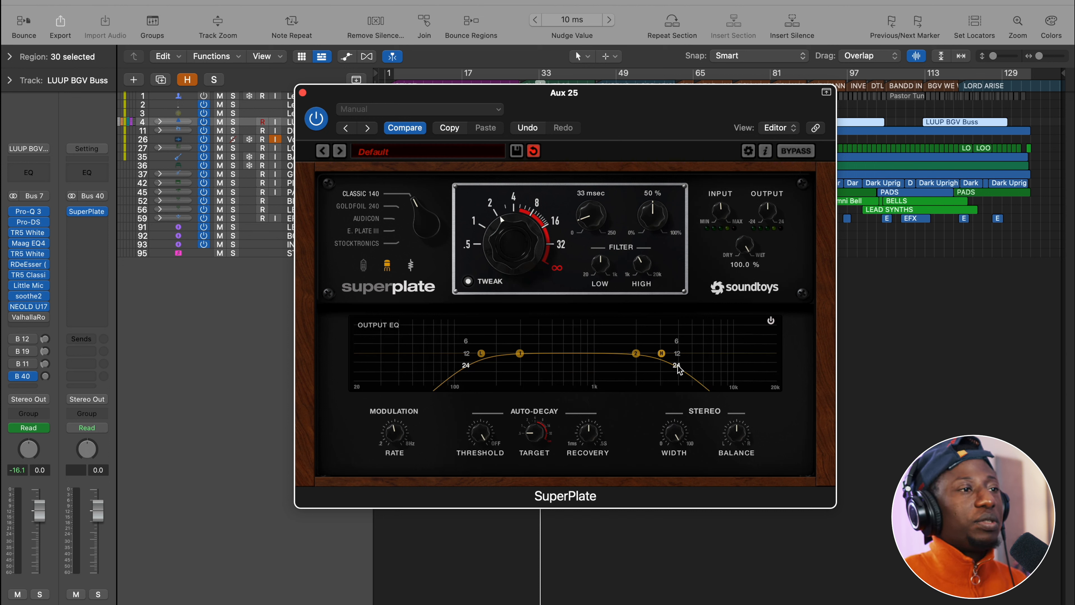
{"action": "left_click_drag", "start_coordinate": [662, 354], "coordinate": [667, 354]}
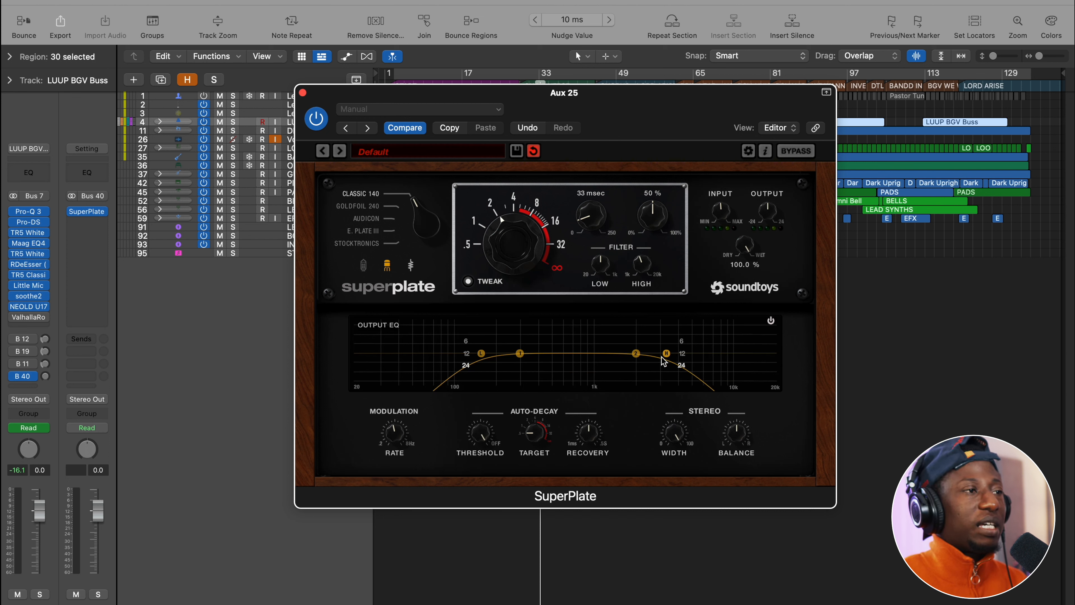
{"action": "left_click", "coordinate": [466, 342]}
{"action": "left_click", "coordinate": [466, 354]}
{"action": "left_click", "coordinate": [467, 366]}
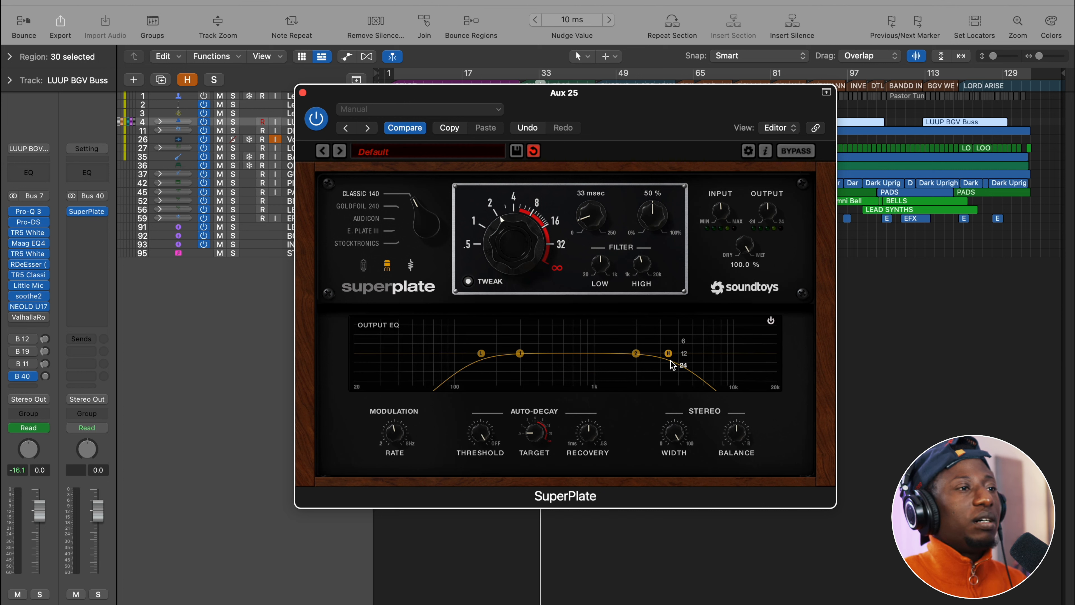
{"action": "left_click", "coordinate": [684, 353]}
{"action": "left_click", "coordinate": [685, 366]}
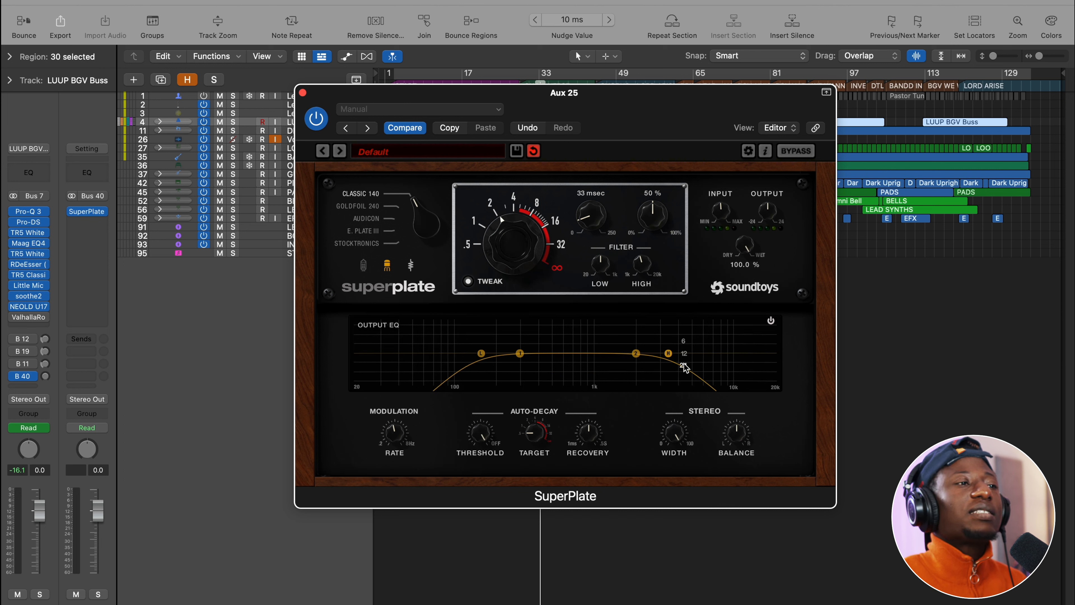
- Shape the output EQ with a band 1 cut around 420 Hz, a low filter at about 260 Hz and a slight band 2 dip
{"action": "left_click_drag", "start_coordinate": [521, 354], "coordinate": [528, 367]}
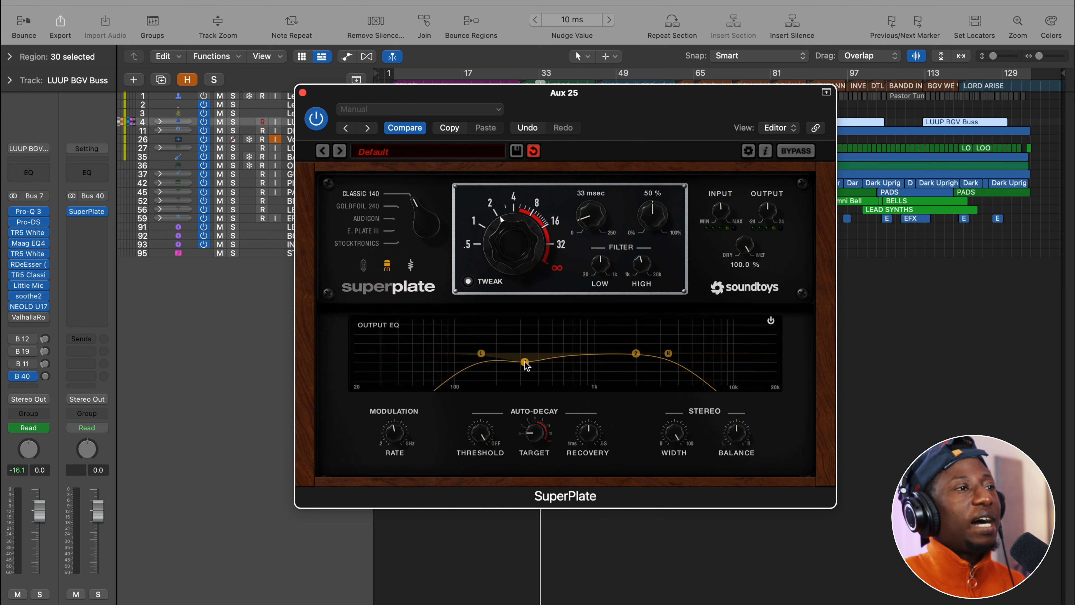
{"action": "left_click_drag", "start_coordinate": [599, 270], "coordinate": [602, 255]}
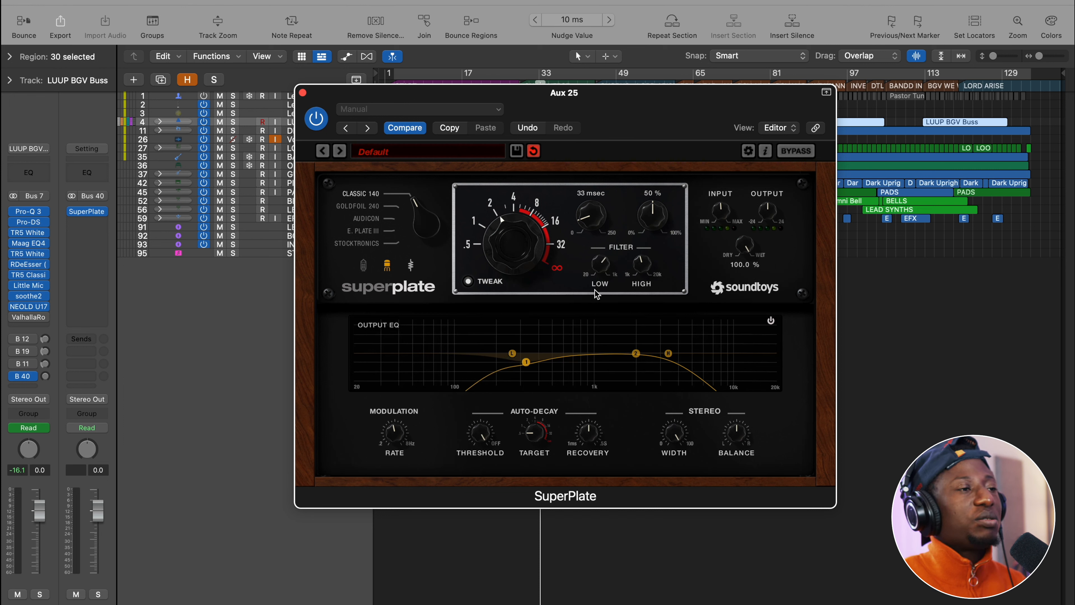
{"action": "left_click_drag", "start_coordinate": [529, 365], "coordinate": [544, 370]}
{"action": "mouse_move", "coordinate": [636, 353]}
{"action": "left_mouse_down"}
{"action": "mouse_move", "coordinate": [614, 333]}
{"action": "mouse_move", "coordinate": [617, 342]}
{"action": "mouse_move", "coordinate": [595, 344]}
{"action": "mouse_move", "coordinate": [622, 346]}
{"action": "mouse_move", "coordinate": [630, 365]}
{"action": "mouse_move", "coordinate": [635, 356]}
{"action": "left_mouse_up"}
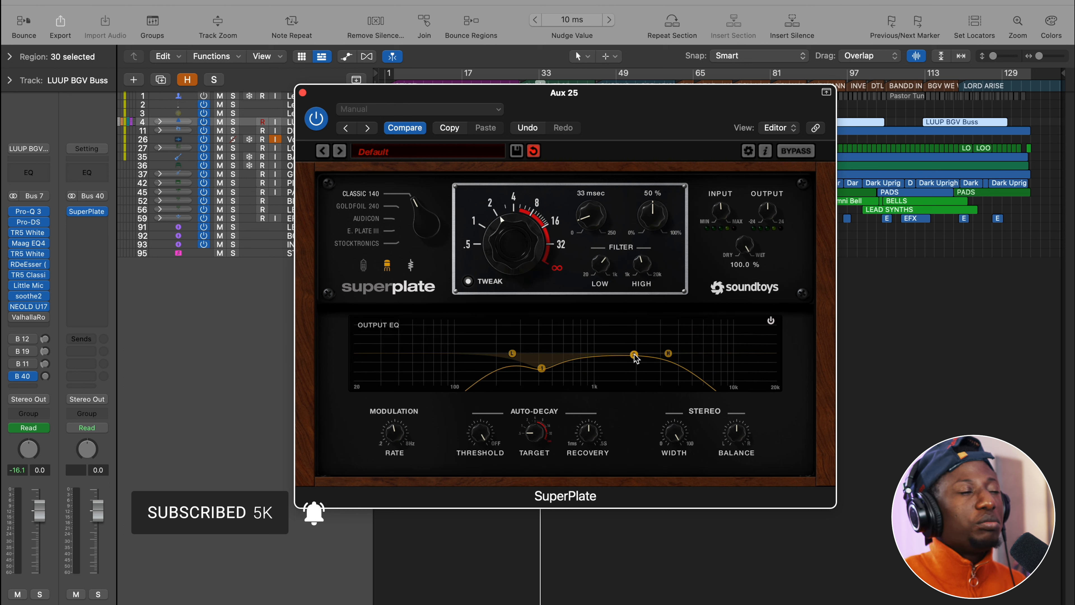
{"action": "left_click_drag", "start_coordinate": [513, 351], "coordinate": [510, 347]}
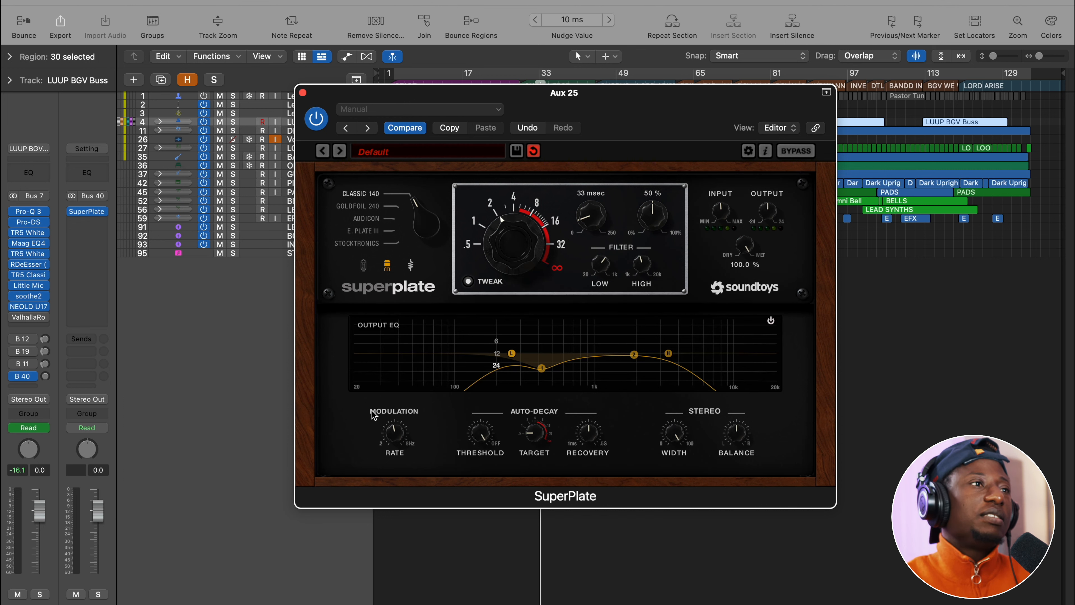
- Raise the reverb's modulation rate slightly to its midpoint and narrow the stereo width to about a quarter
{"action": "left_click_drag", "start_coordinate": [399, 427], "coordinate": [402, 428]}
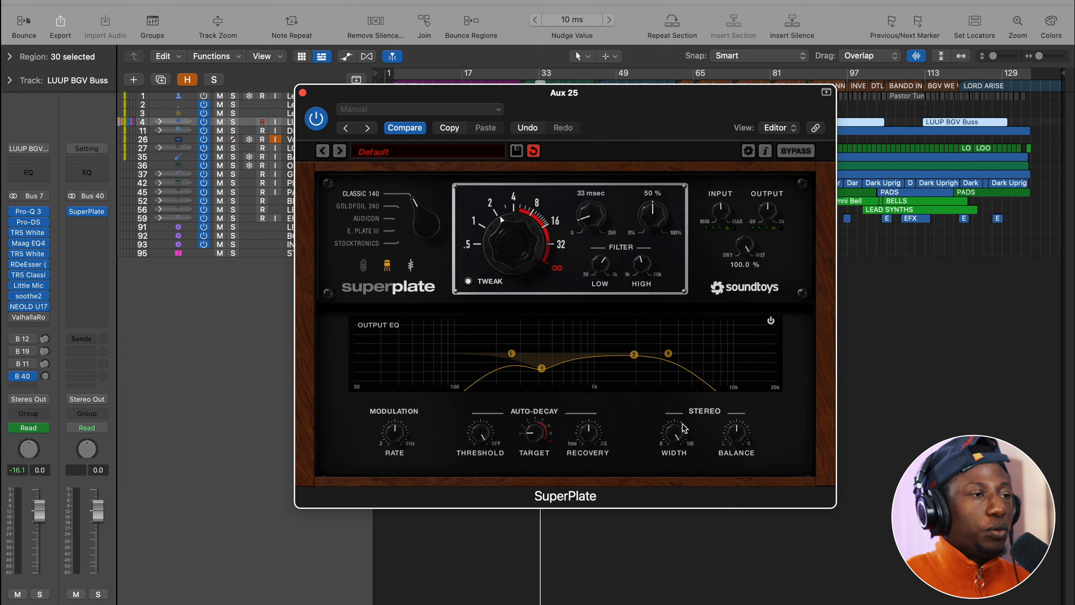
{"action": "left_click_drag", "start_coordinate": [677, 436], "coordinate": [683, 487]}
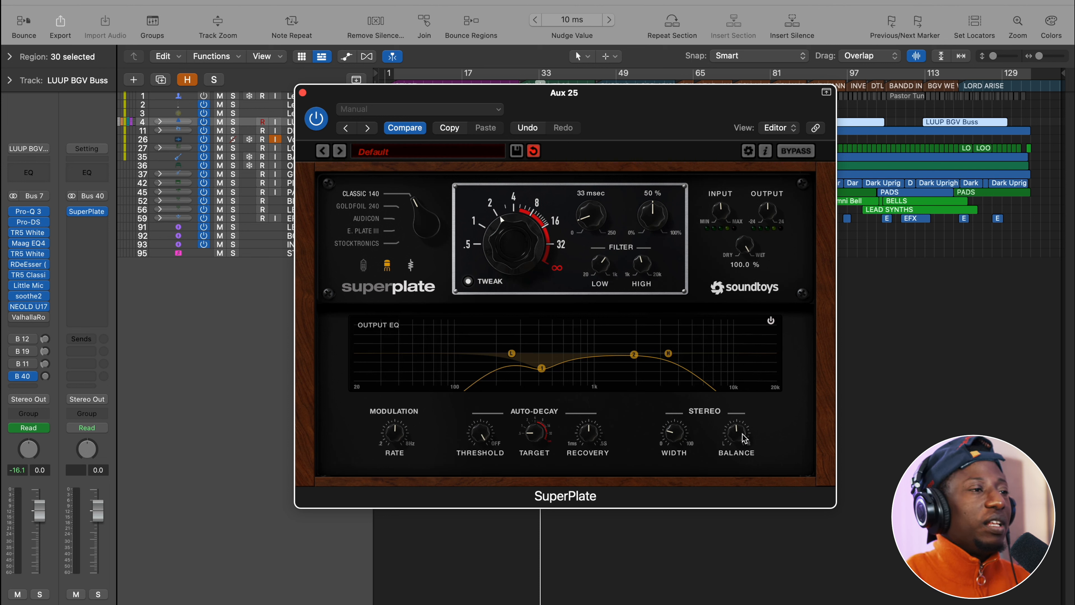
{"action": "left_click_drag", "start_coordinate": [741, 438], "coordinate": [747, 432]}
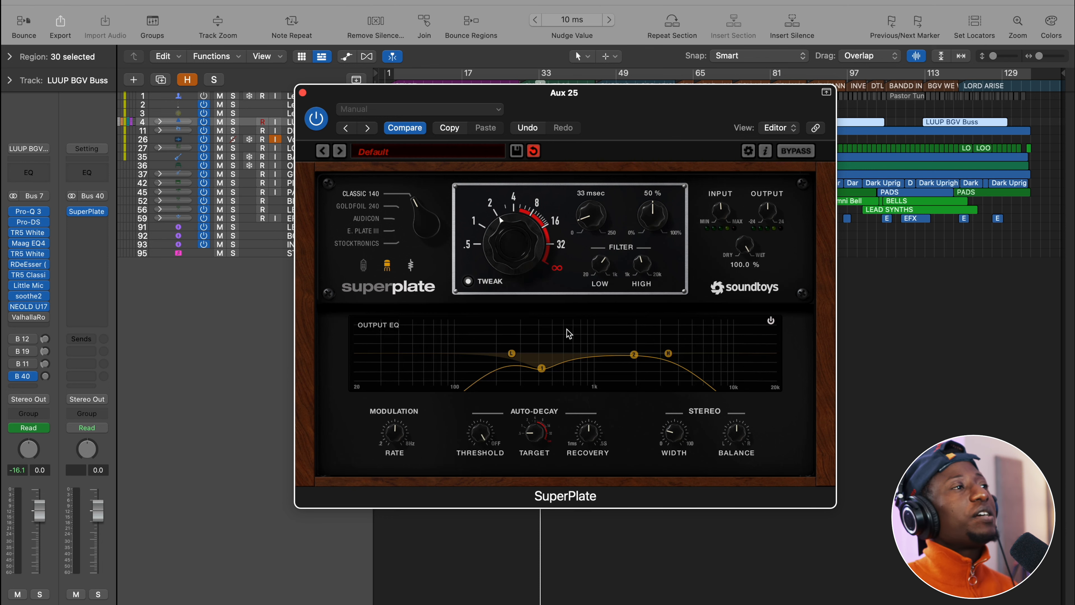
- Solo the LUUP BGV Buss track and bring up the aux channel strip of its Bus 12 large plate send
{"action": "left_click", "coordinate": [233, 122]}
{"action": "left_click_drag", "start_coordinate": [346, 98], "coordinate": [427, 211]}
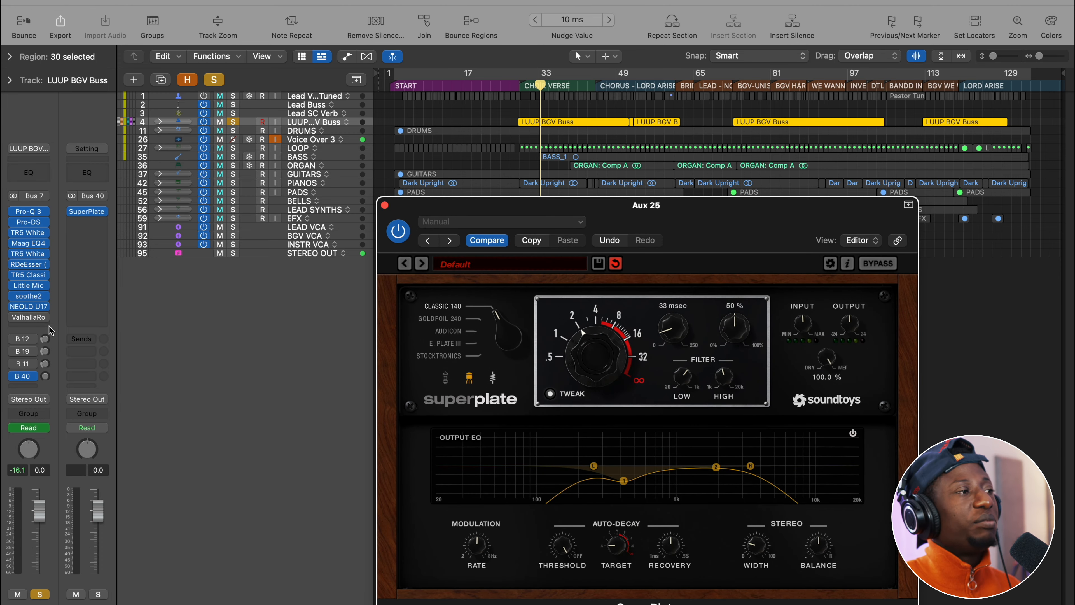
{"action": "left_click", "coordinate": [26, 339]}
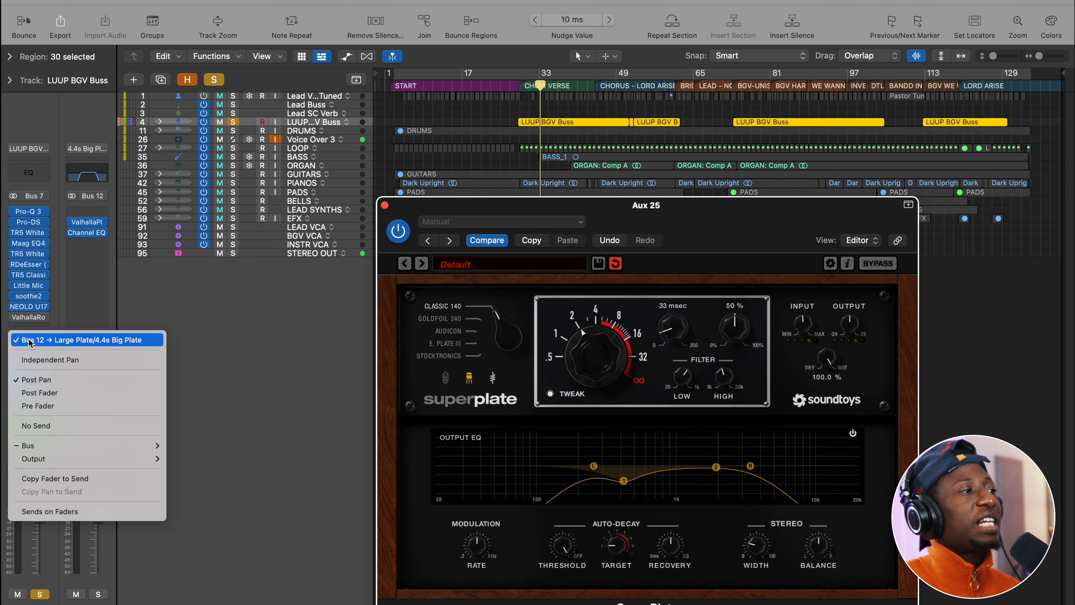
{"action": "left_click", "coordinate": [3, 331]}
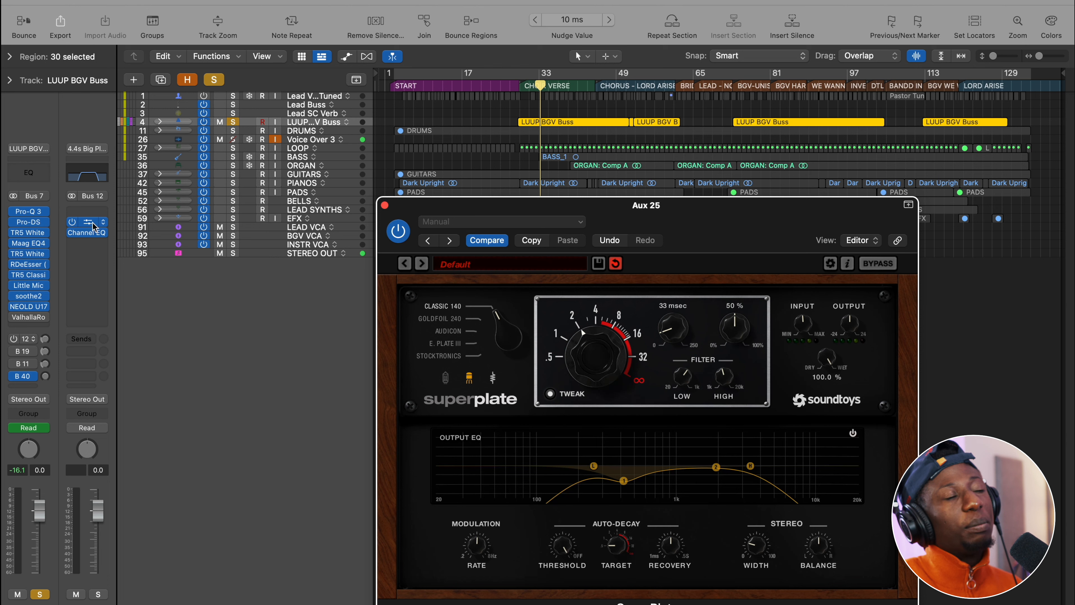
- Check the ValhallaPlate settings on the Bus 12 large plate aux, close it and reposition the SuperPlate window
{"action": "left_click", "coordinate": [93, 225]}
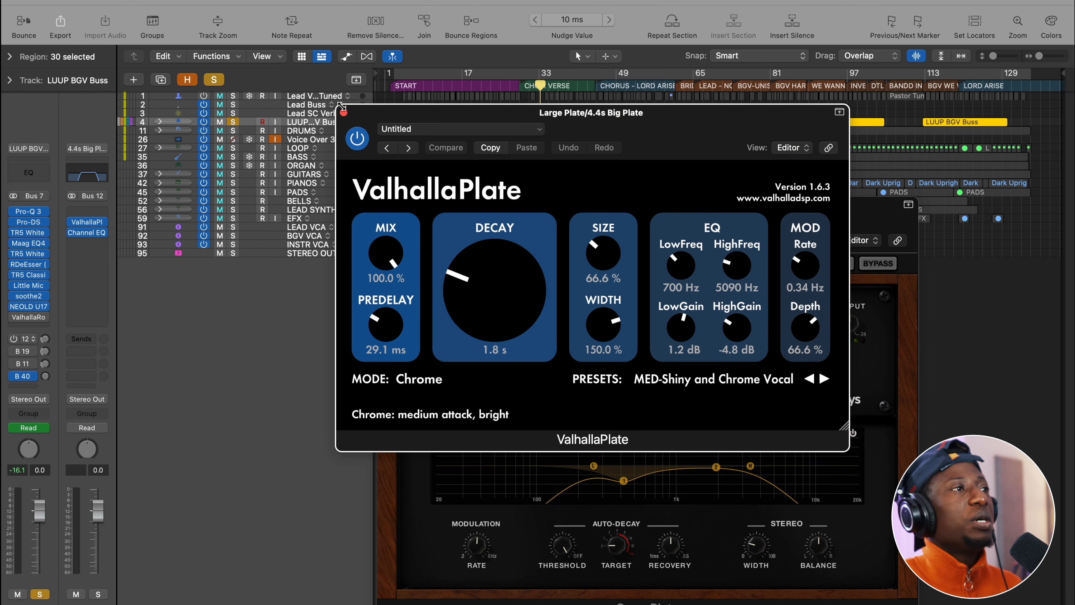
{"action": "left_click", "coordinate": [344, 113]}
{"action": "left_click_drag", "start_coordinate": [646, 216], "coordinate": [654, 159]}
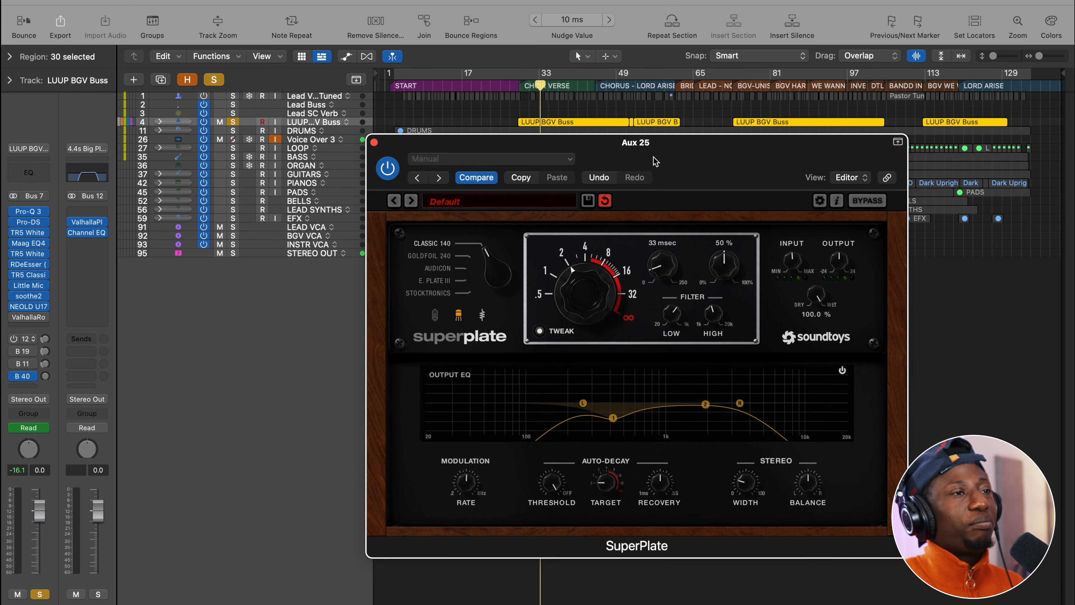
- Play the background vocals from around bar 53, bring up their Bus 40 send and open the reverb's stereo width to maximum
{"action": "left_click", "coordinate": [641, 83]}
{"action": "key", "text": "space"}
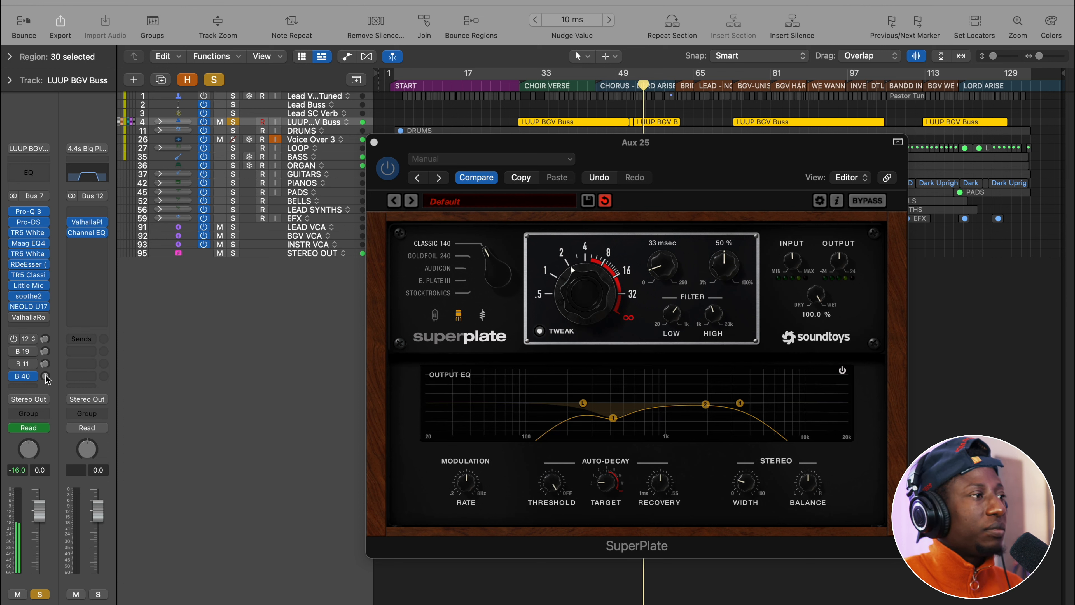
{"action": "left_click", "coordinate": [45, 377]}
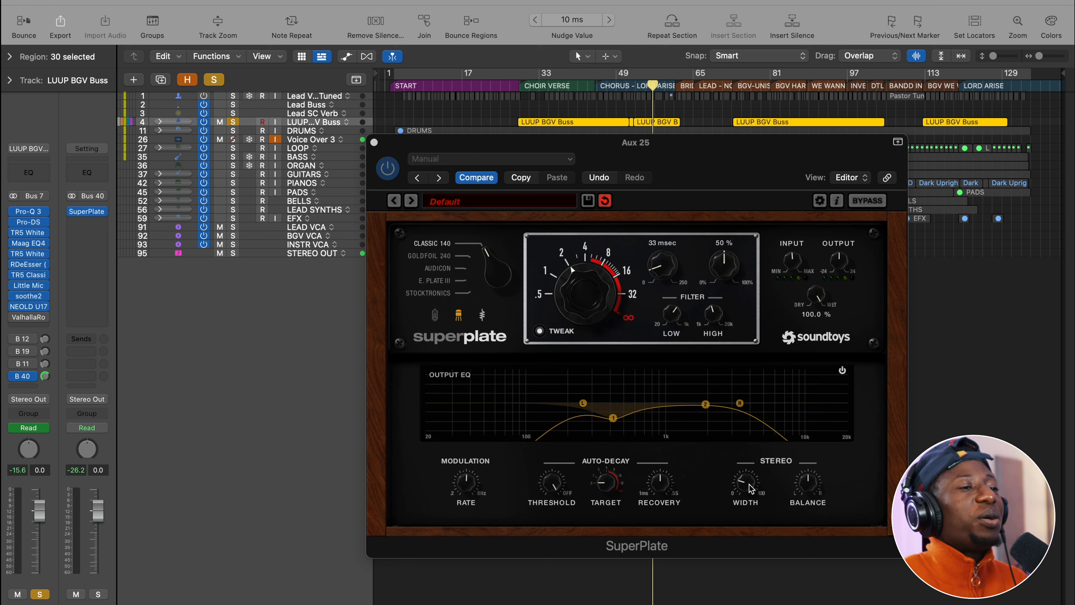
{"action": "left_click_drag", "start_coordinate": [749, 484], "coordinate": [803, 207]}
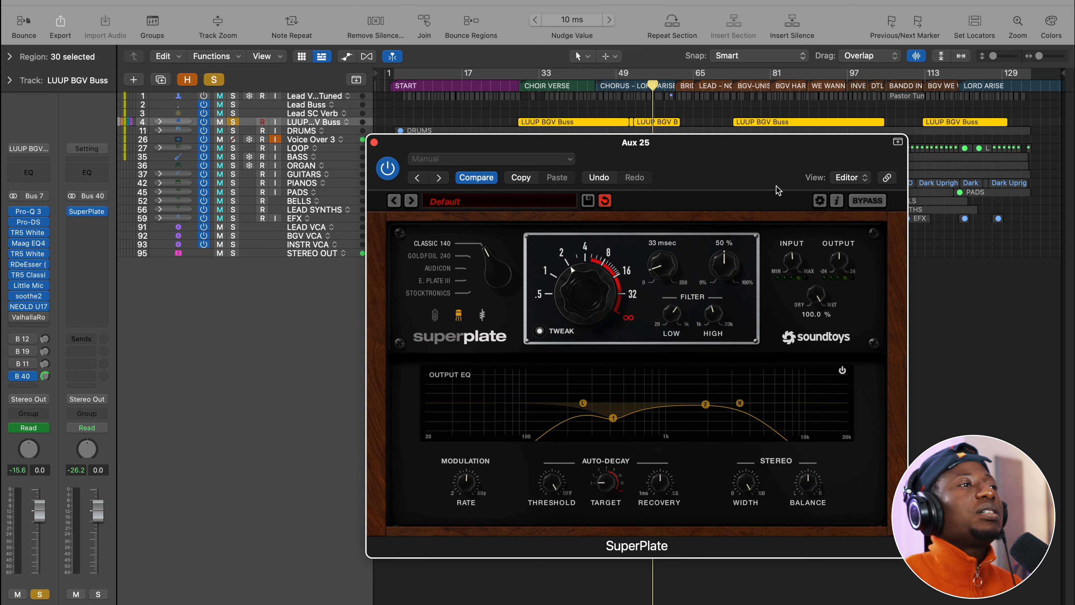
- Replay the end of the chorus and balance the Bus 40 send level by ear
{"action": "left_click", "coordinate": [653, 83]}
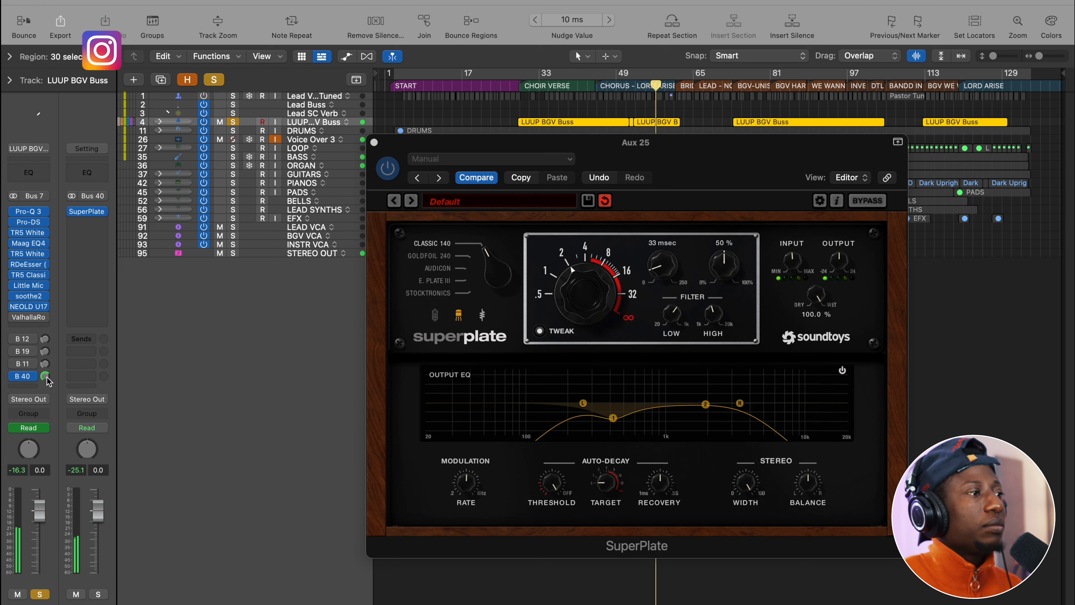
{"action": "left_click_drag", "start_coordinate": [46, 376], "coordinate": [67, 426]}
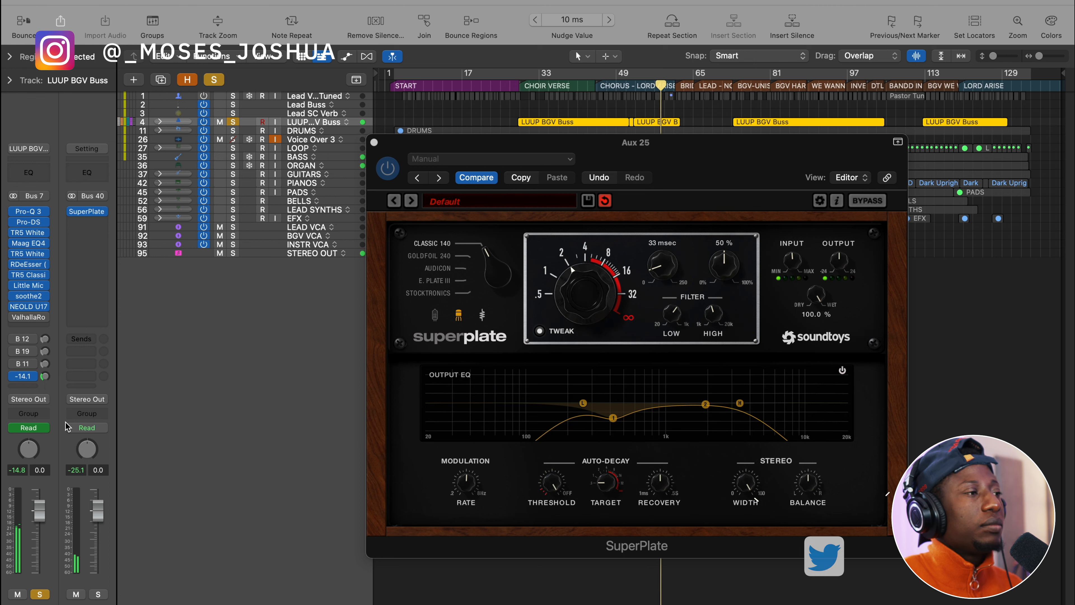
{"action": "left_click_drag", "start_coordinate": [44, 379], "coordinate": [45, 364]}
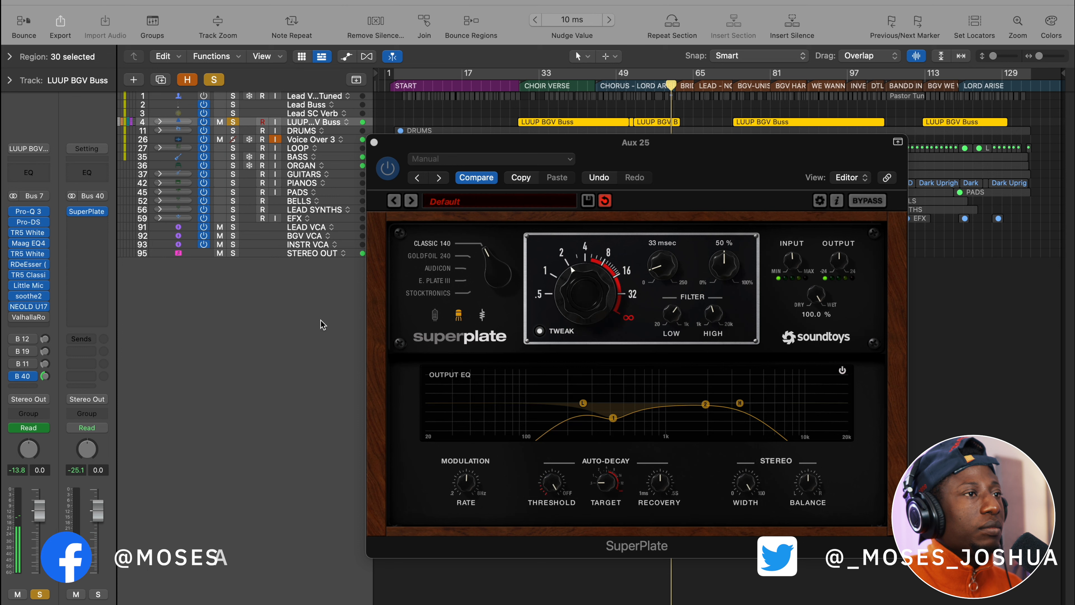
- Lower the output EQ's low filter to about 200 Hz and fine-tune the Bus 40 send while replaying the chorus
{"action": "left_click_drag", "start_coordinate": [583, 403], "coordinate": [567, 404]}
{"action": "left_click", "coordinate": [650, 73]}
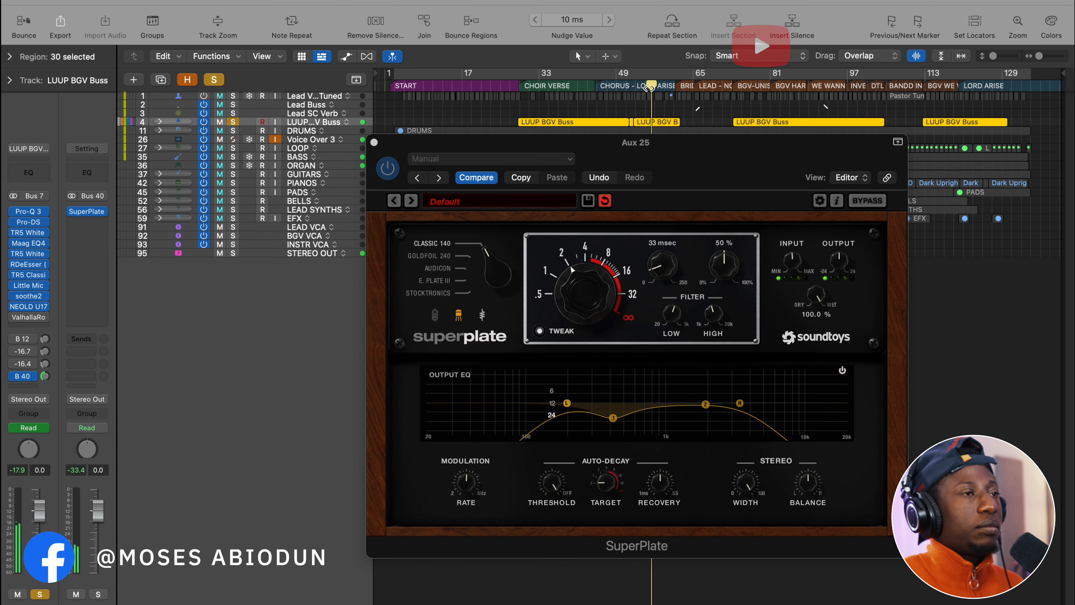
{"action": "left_click_drag", "start_coordinate": [46, 377], "coordinate": [55, 346]}
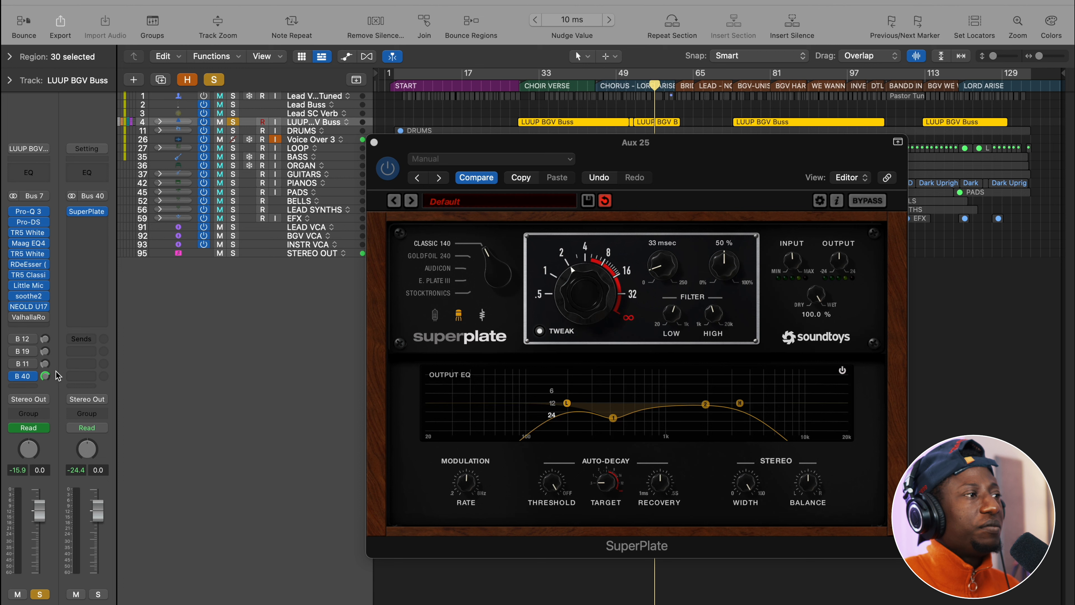
{"action": "key", "text": "space"}
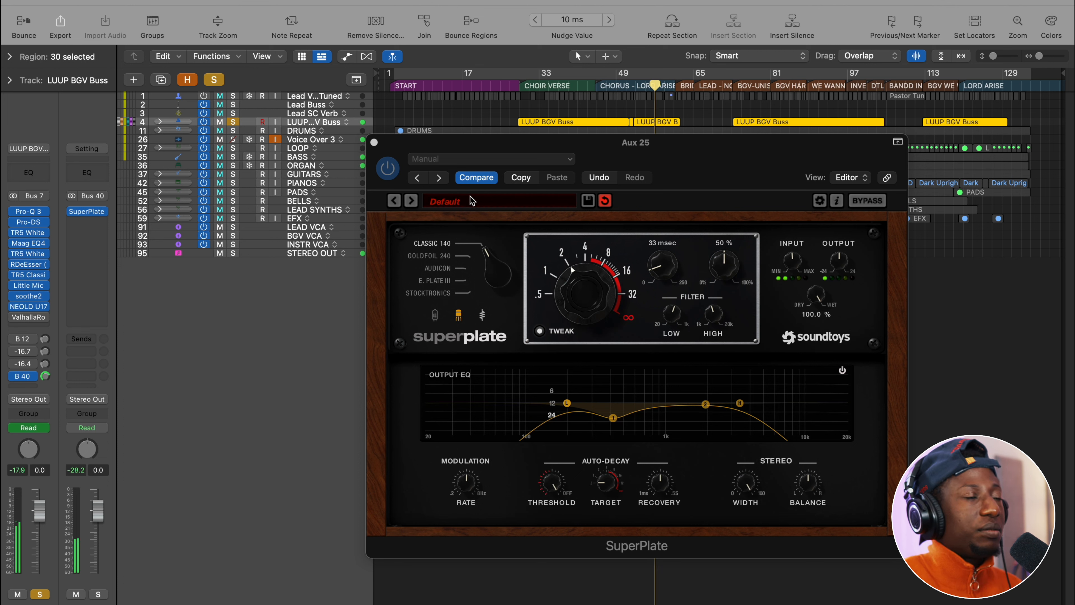
- Switch the plate model to Goldfoil 240 and flatten the output EQ by opening both filters fully and zeroing band 1
{"action": "left_click_drag", "start_coordinate": [496, 266], "coordinate": [494, 287]}
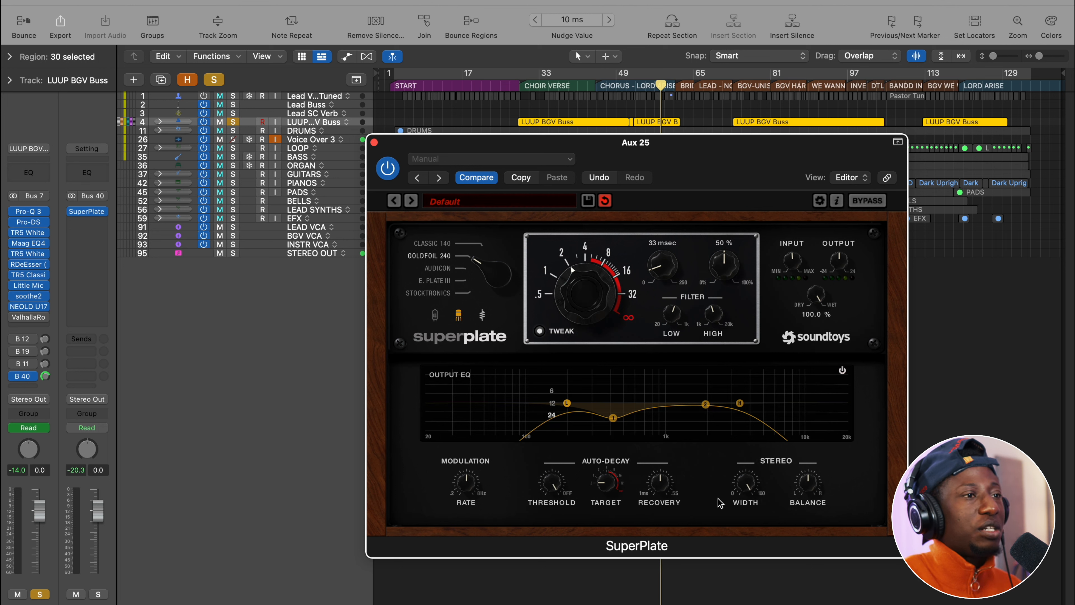
{"action": "left_click_drag", "start_coordinate": [673, 317], "coordinate": [669, 431]}
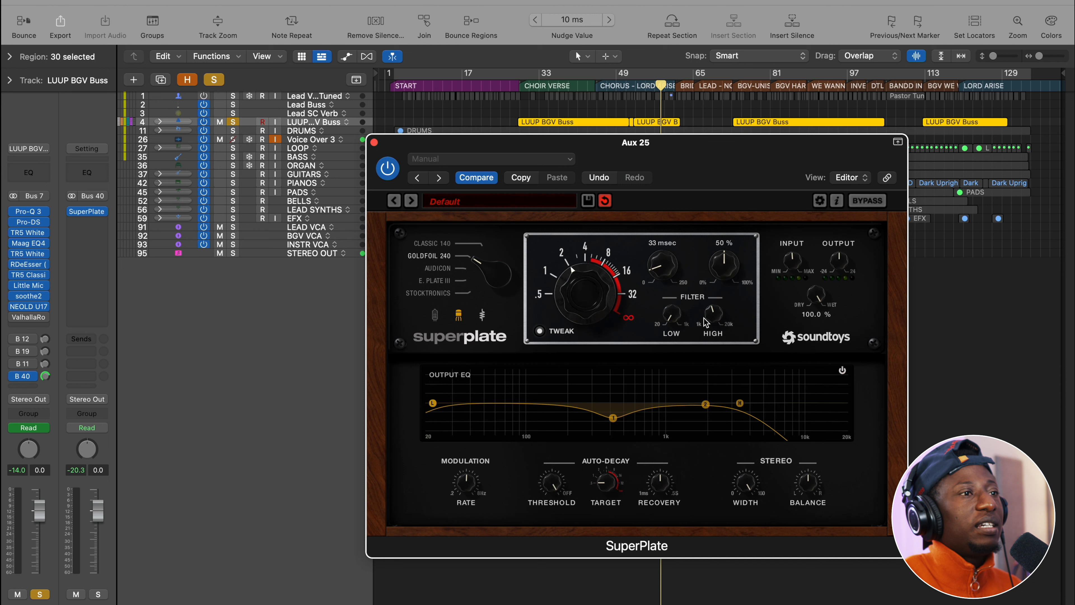
{"action": "left_click_drag", "start_coordinate": [716, 315], "coordinate": [765, 259]}
{"action": "left_click_drag", "start_coordinate": [620, 417], "coordinate": [616, 404]}
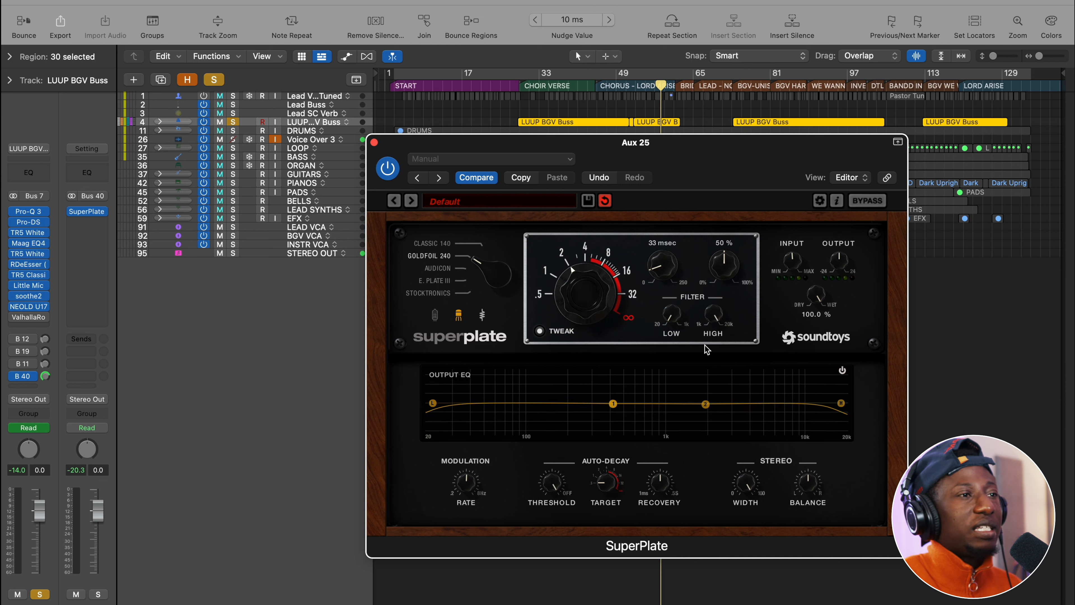
- Compare the Classic 140 and Goldfoil 240 plate models on the soloed background vocals
{"action": "left_click", "coordinate": [656, 83]}
{"action": "key", "text": "space"}
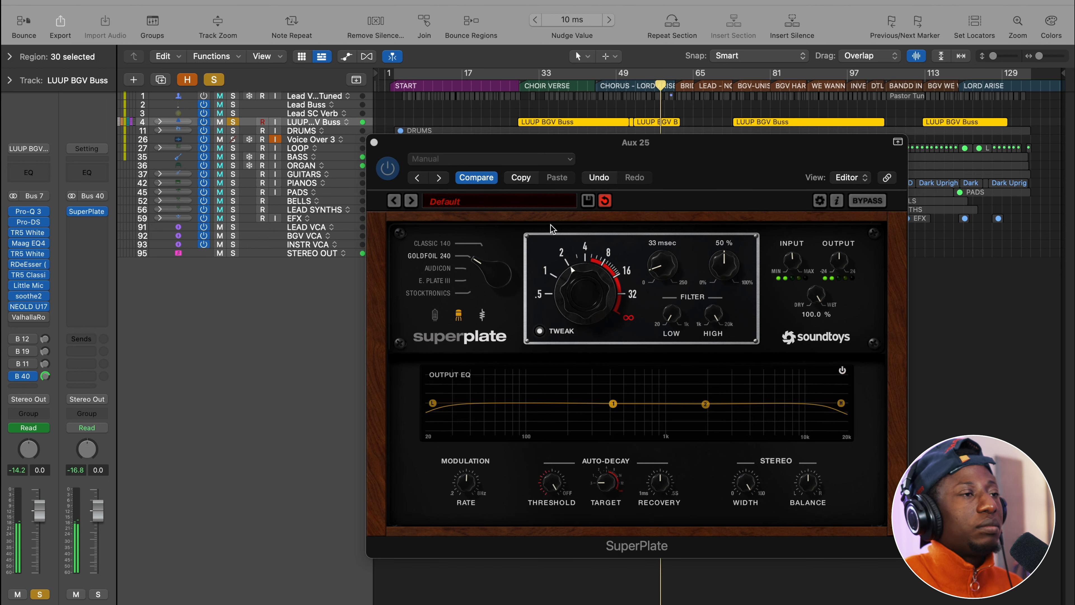
{"action": "left_click", "coordinate": [498, 240]}
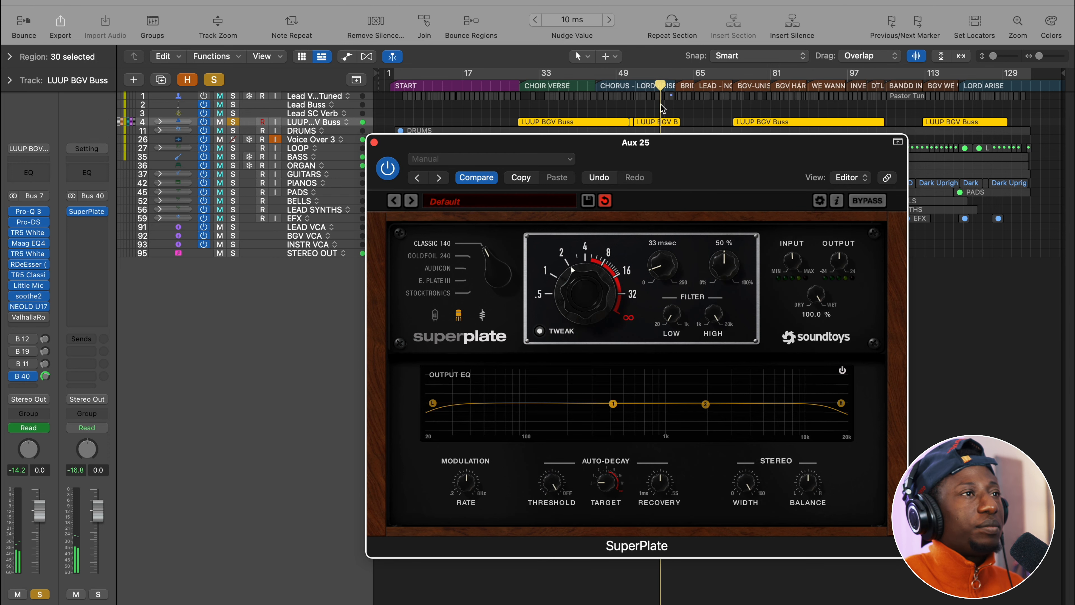
{"action": "left_click", "coordinate": [653, 86]}
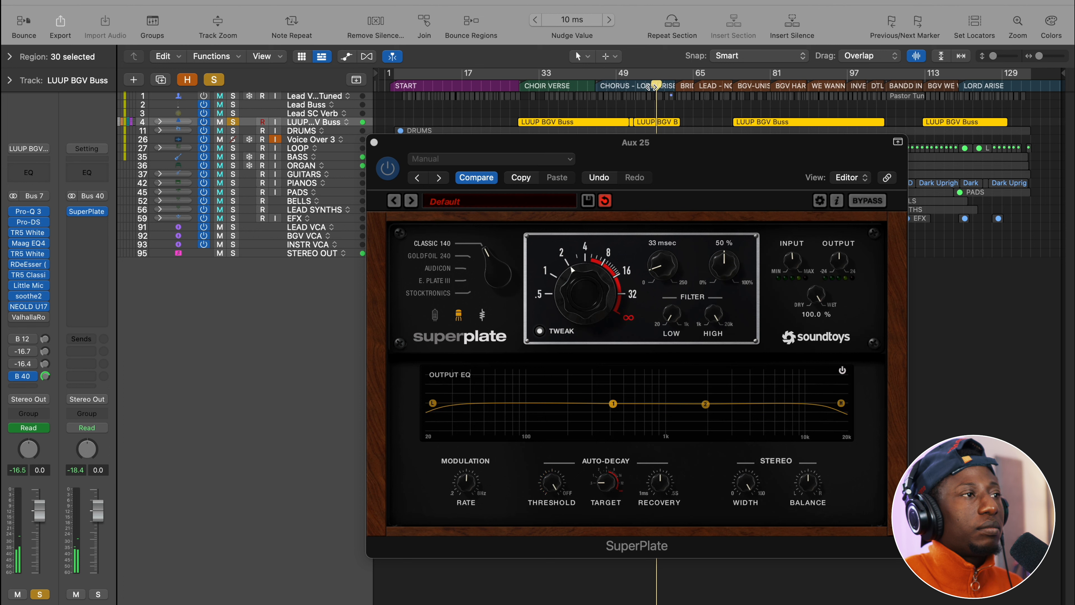
{"action": "left_click_drag", "start_coordinate": [486, 269], "coordinate": [489, 286]}
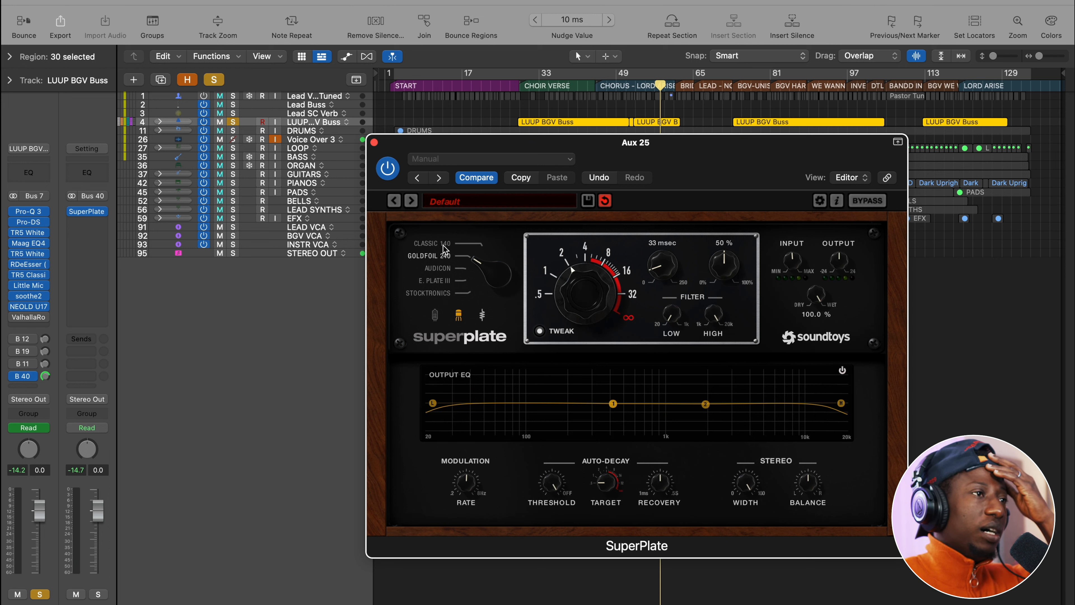
- Switch the plate model to Audicon and audition it on the end of the chorus
{"action": "left_click", "coordinate": [440, 268]}
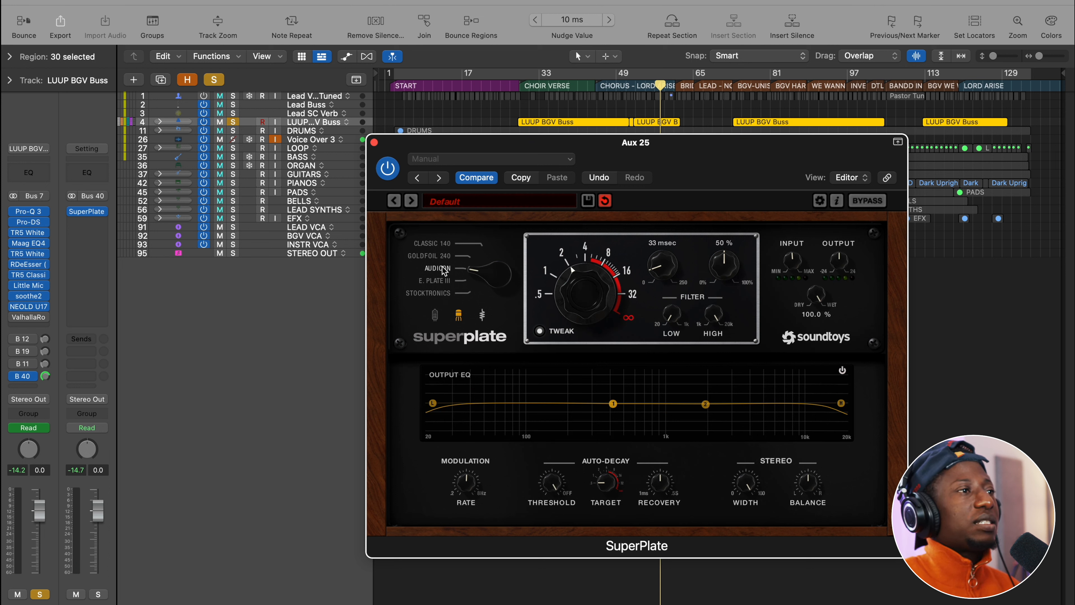
{"action": "left_click", "coordinate": [657, 85]}
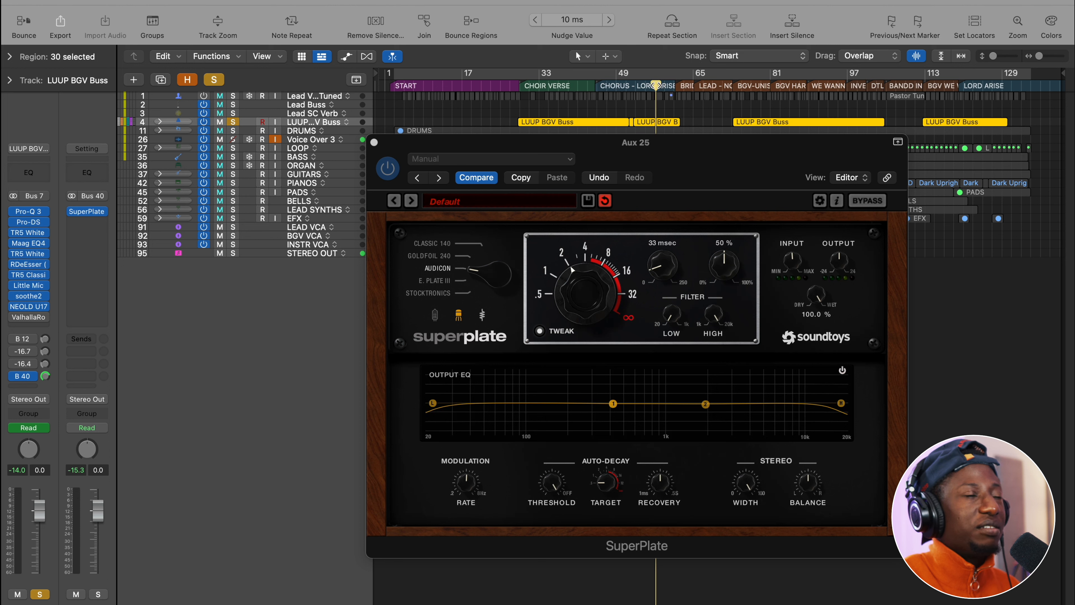
{"action": "left_click", "coordinate": [655, 87]}
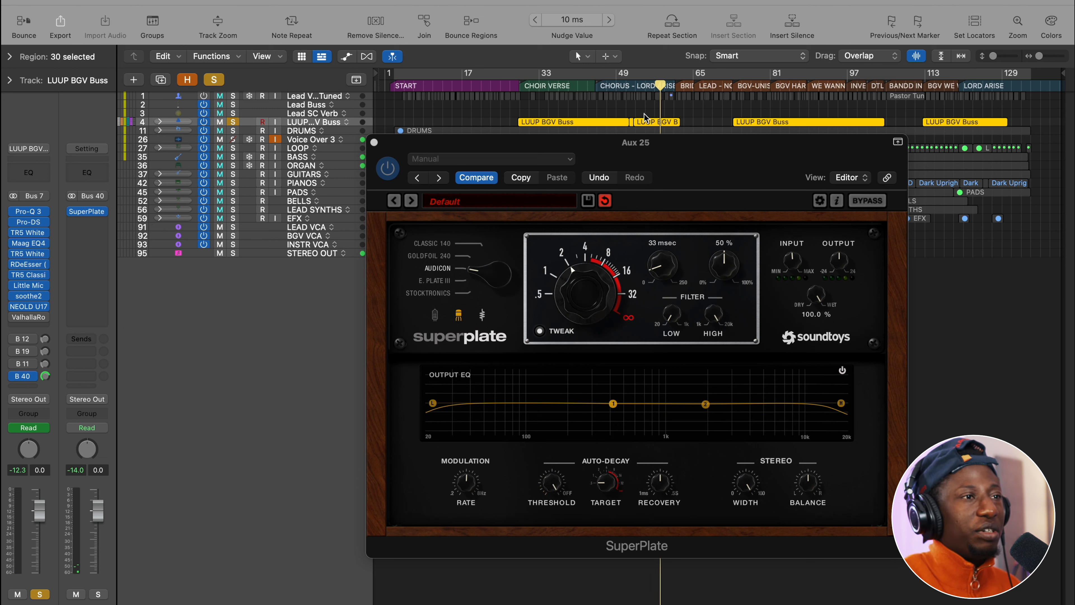
- Lower the high filter to about 3.9 kHz and raise the low filter to about 220 Hz while playing the vocals
{"action": "left_click_drag", "start_coordinate": [718, 324], "coordinate": [724, 384]}
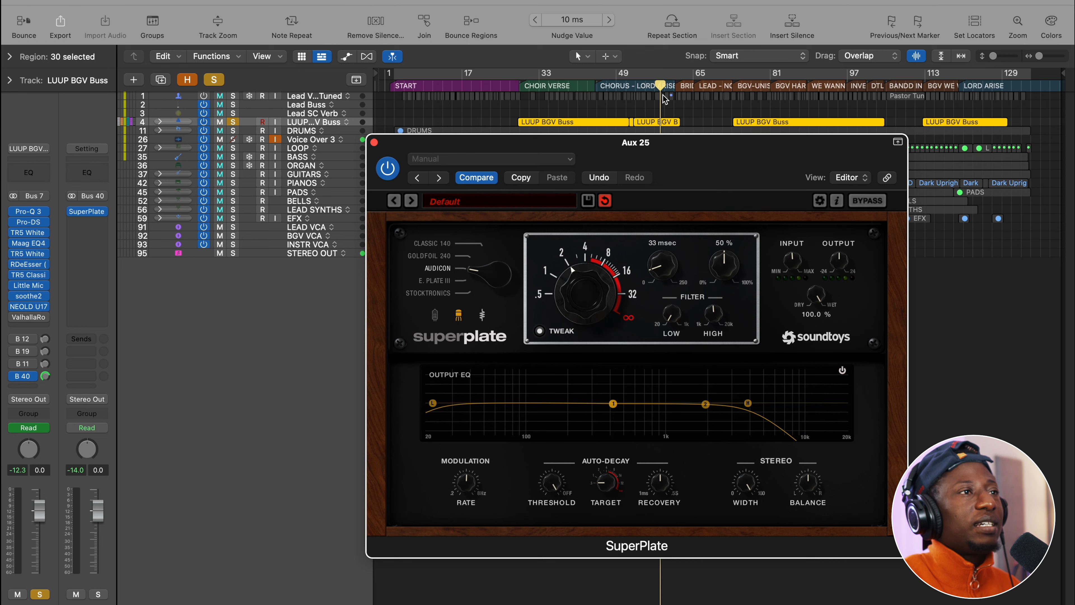
{"action": "left_click_drag", "start_coordinate": [661, 87], "coordinate": [655, 87]}
{"action": "key", "text": "space"}
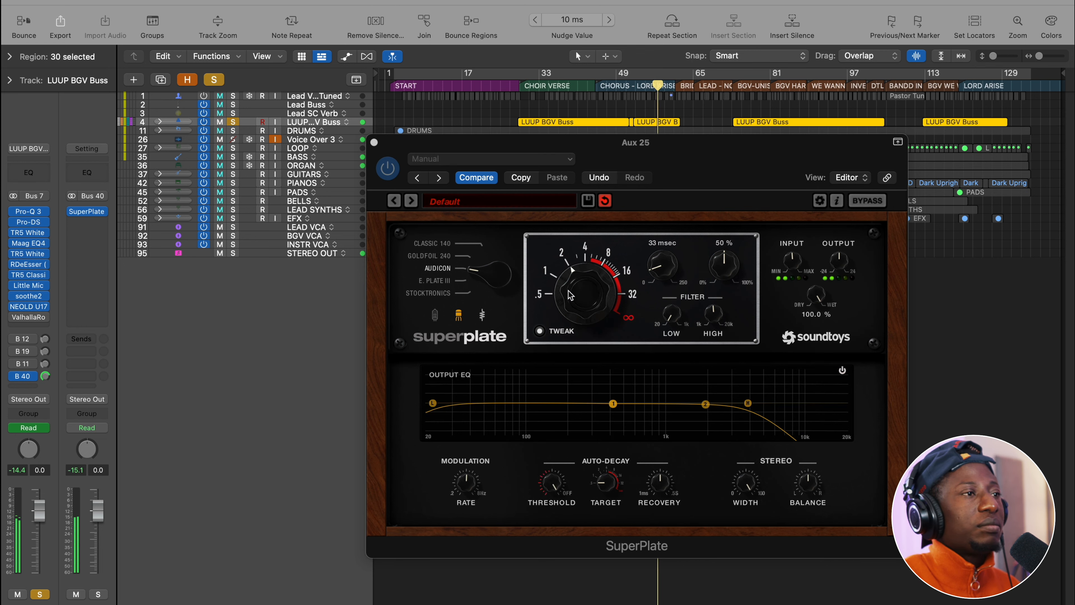
{"action": "left_click", "coordinate": [672, 321]}
{"action": "left_click_drag", "start_coordinate": [672, 320], "coordinate": [678, 256]}
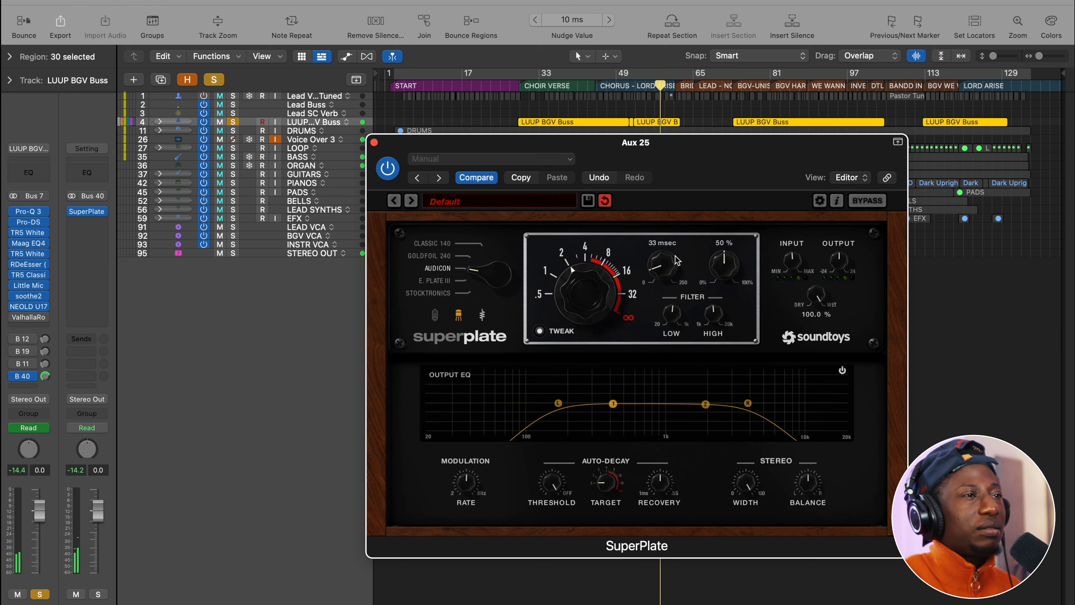
{"action": "mouse_move", "coordinate": [669, 311]}
{"action": "left_mouse_down"}
{"action": "mouse_move", "coordinate": [671, 298]}
{"action": "mouse_move", "coordinate": [671, 313]}
{"action": "left_mouse_up"}
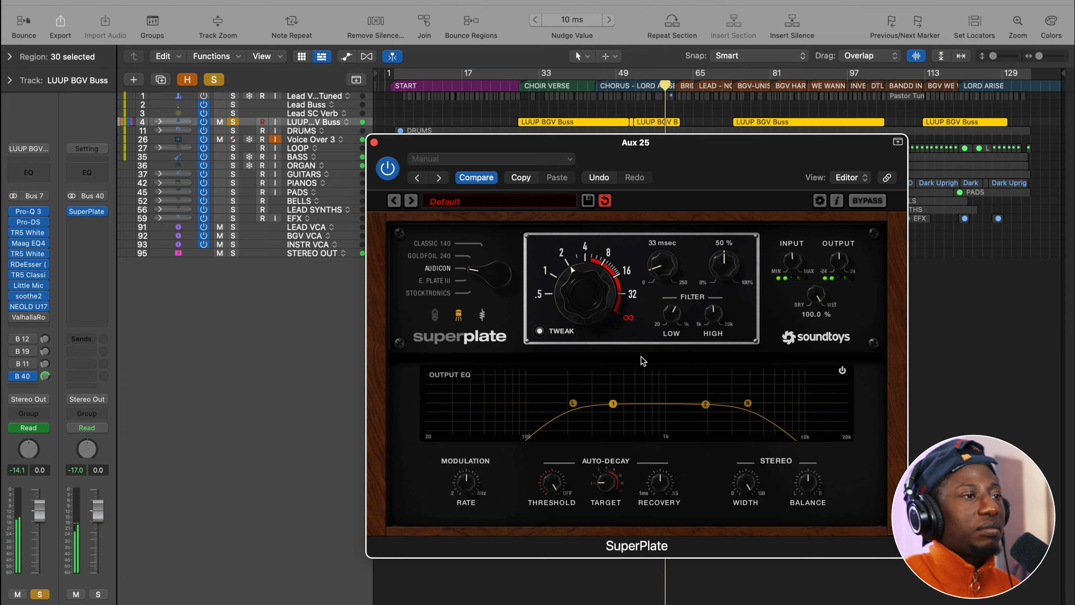
- Cut band 1 around 440 Hz and raise the low filter to about 250 Hz, trying its 12 slope before settling on 24
{"action": "left_click_drag", "start_coordinate": [615, 404], "coordinate": [583, 403]}
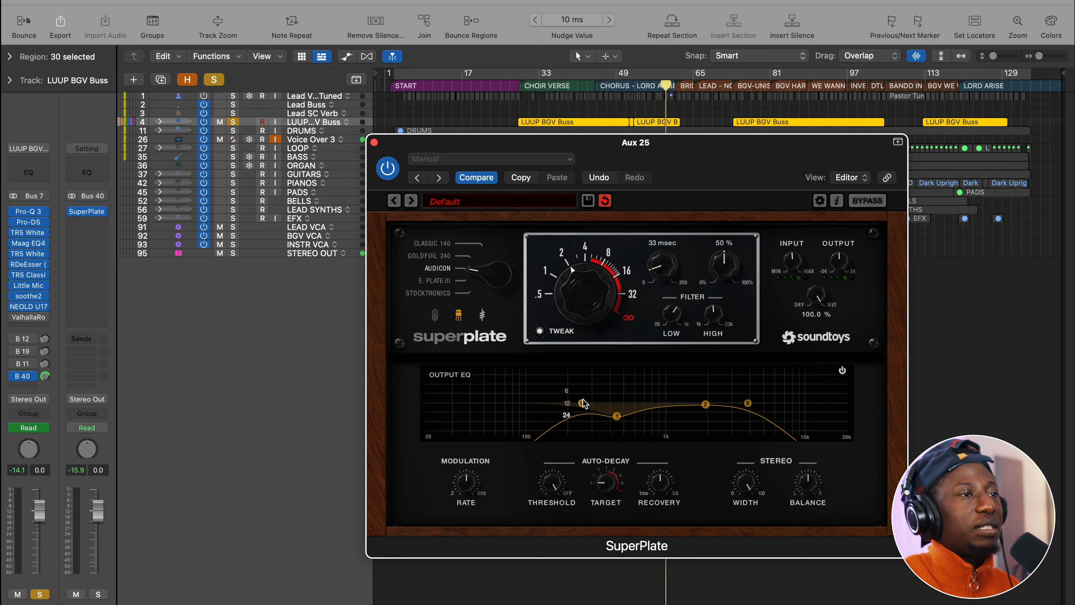
{"action": "key", "text": "space"}
{"action": "left_click", "coordinate": [649, 86]}
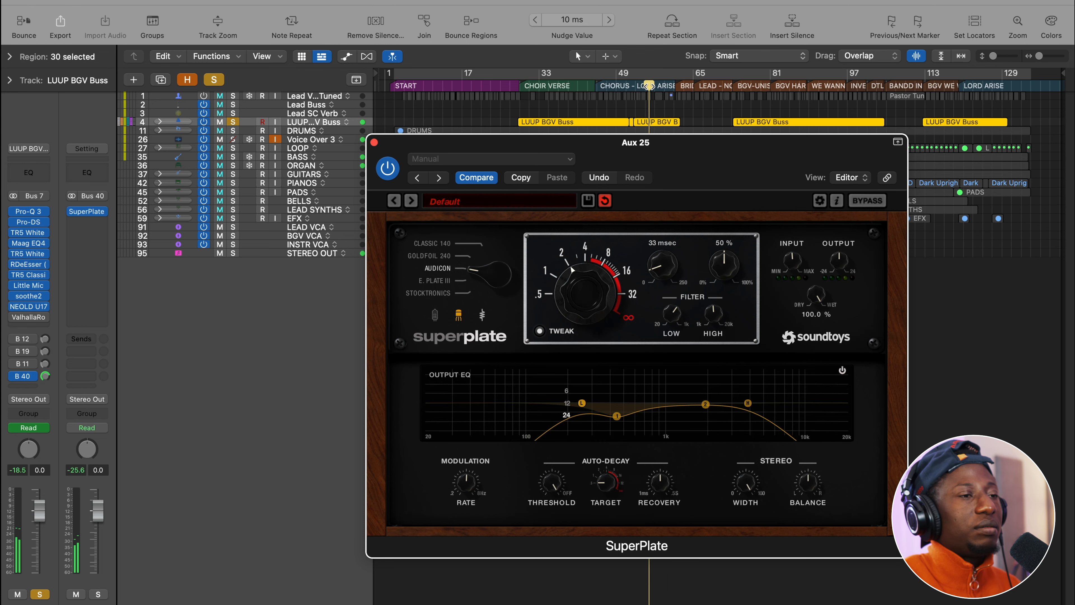
{"action": "left_click_drag", "start_coordinate": [583, 402], "coordinate": [583, 401]}
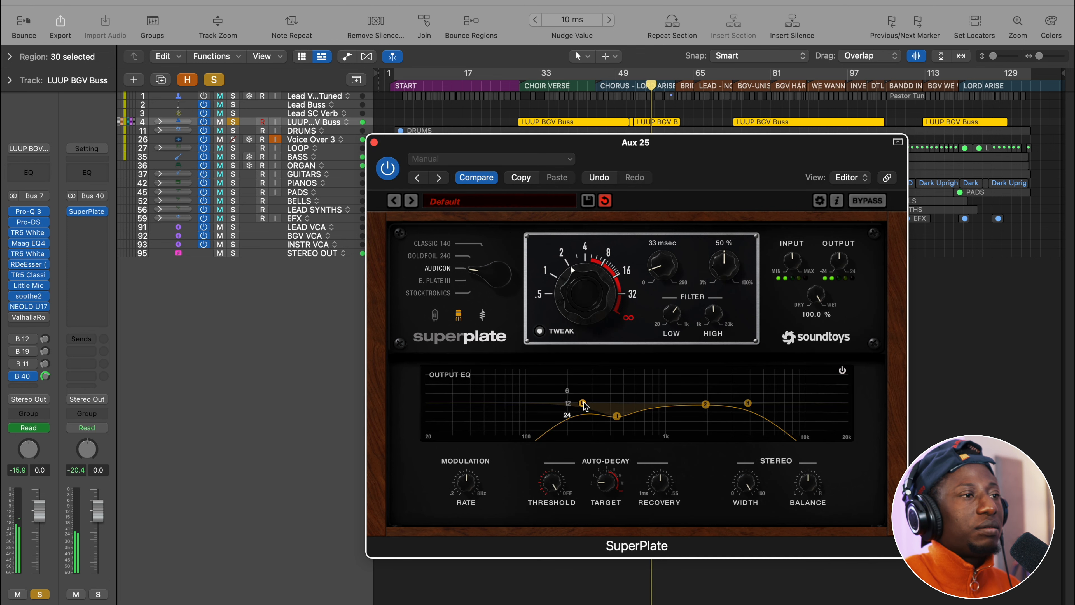
{"action": "left_click", "coordinate": [569, 403]}
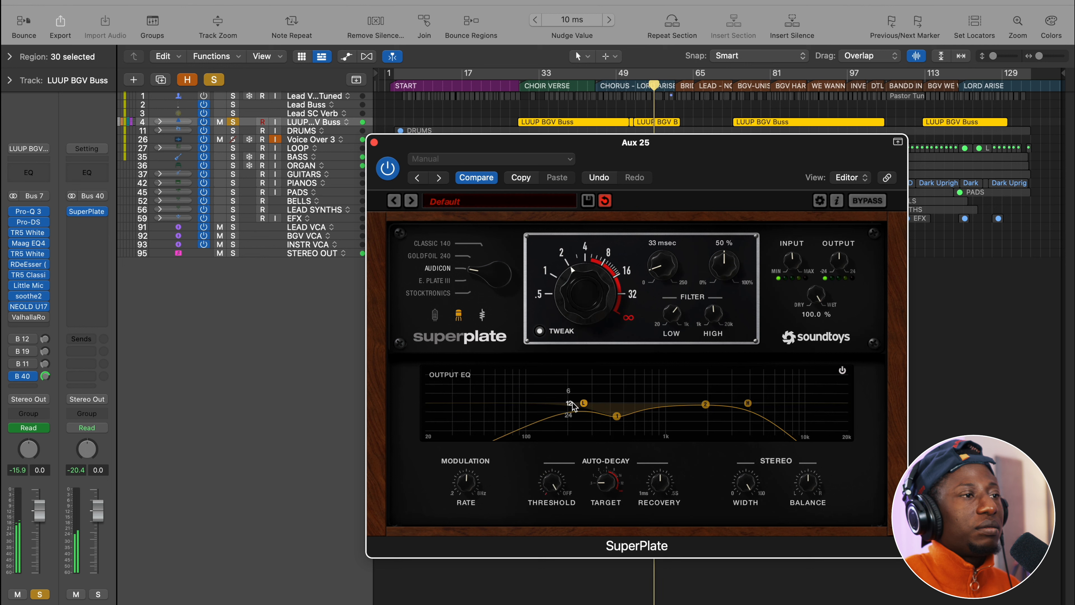
{"action": "left_click", "coordinate": [569, 414]}
- Ease the band 1 cut in the output EQ and lower the high filter to about 3.3 kHz
{"action": "left_click_drag", "start_coordinate": [614, 408], "coordinate": [614, 411]}
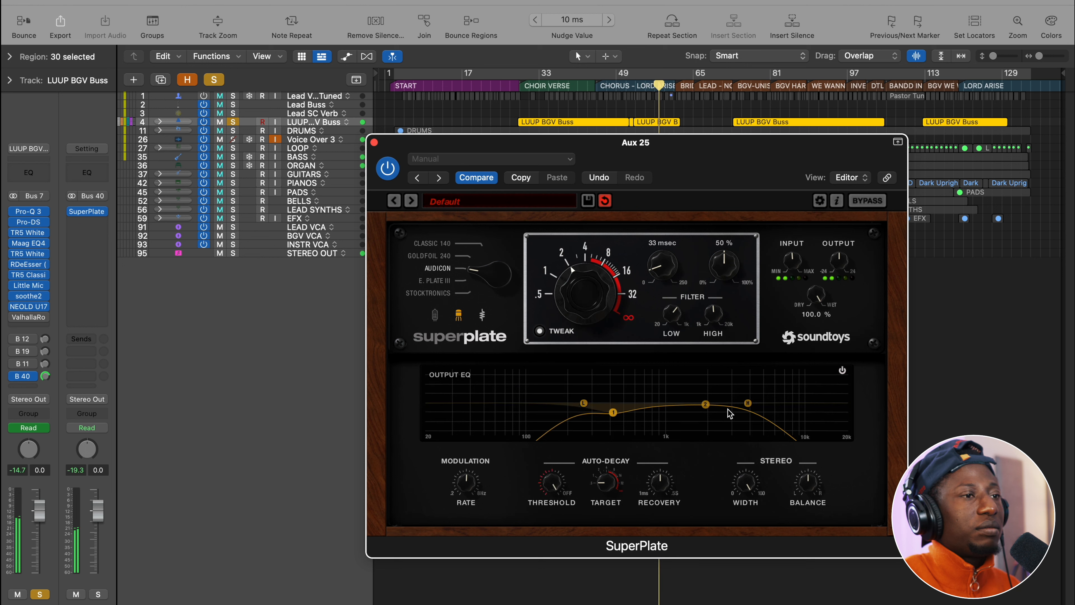
{"action": "left_click_drag", "start_coordinate": [751, 408], "coordinate": [739, 406]}
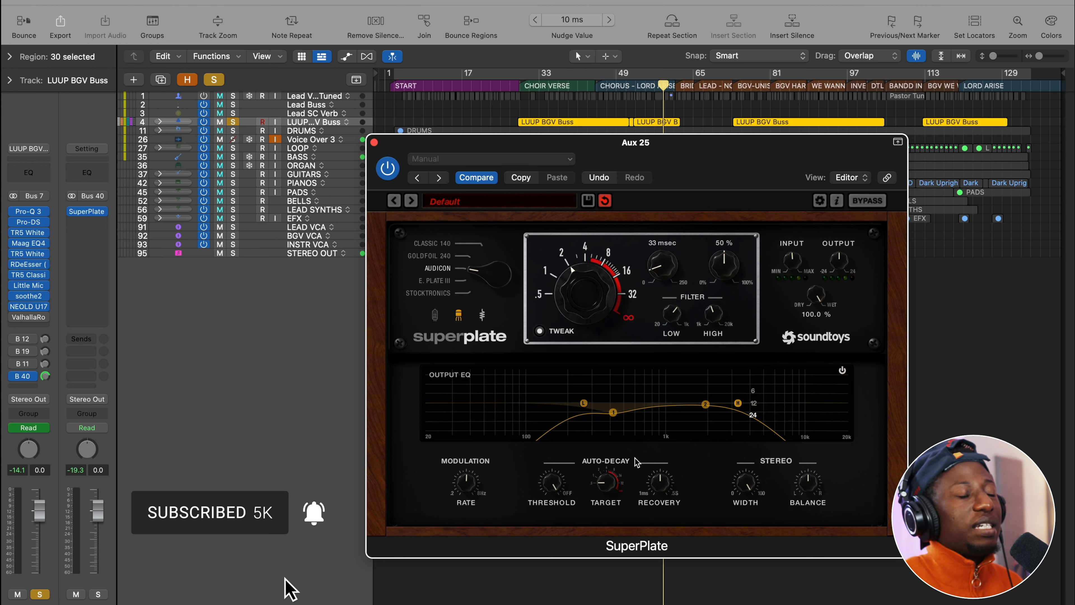
- Lower the auto-decay threshold to just below its midpoint while playing the vocals and raise the recovery to maximum
{"action": "left_click_drag", "start_coordinate": [557, 488], "coordinate": [560, 527]}
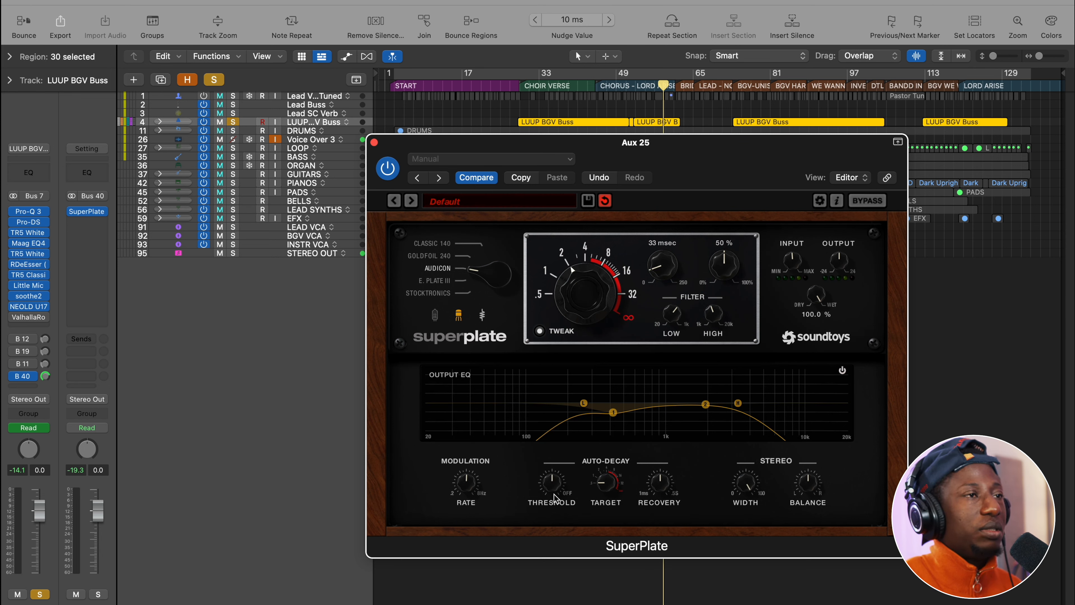
{"action": "left_click", "coordinate": [659, 85]}
{"action": "key", "text": "space"}
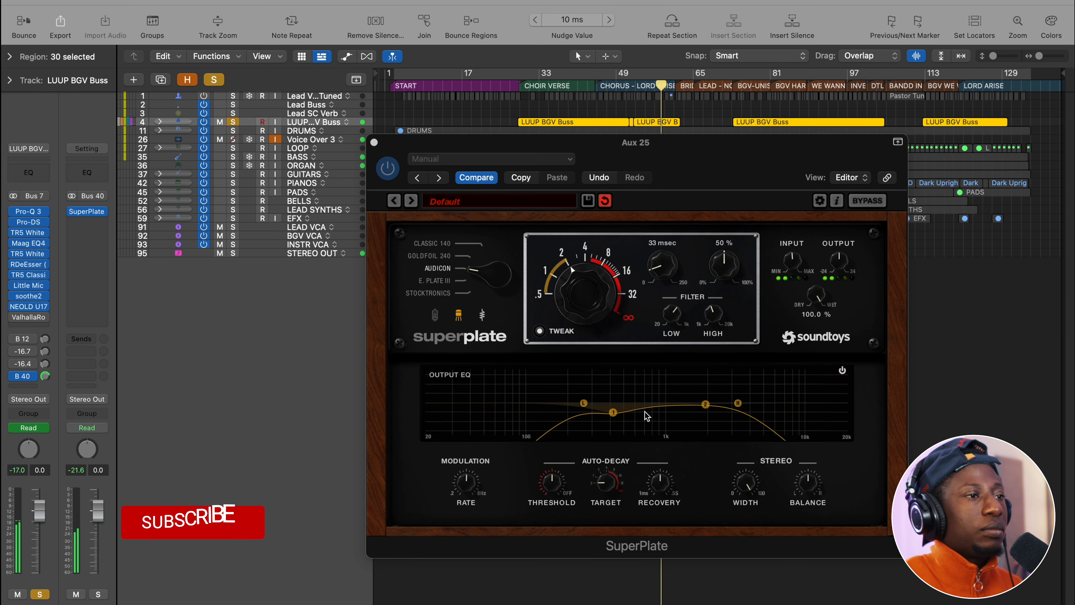
{"action": "left_click", "coordinate": [552, 486]}
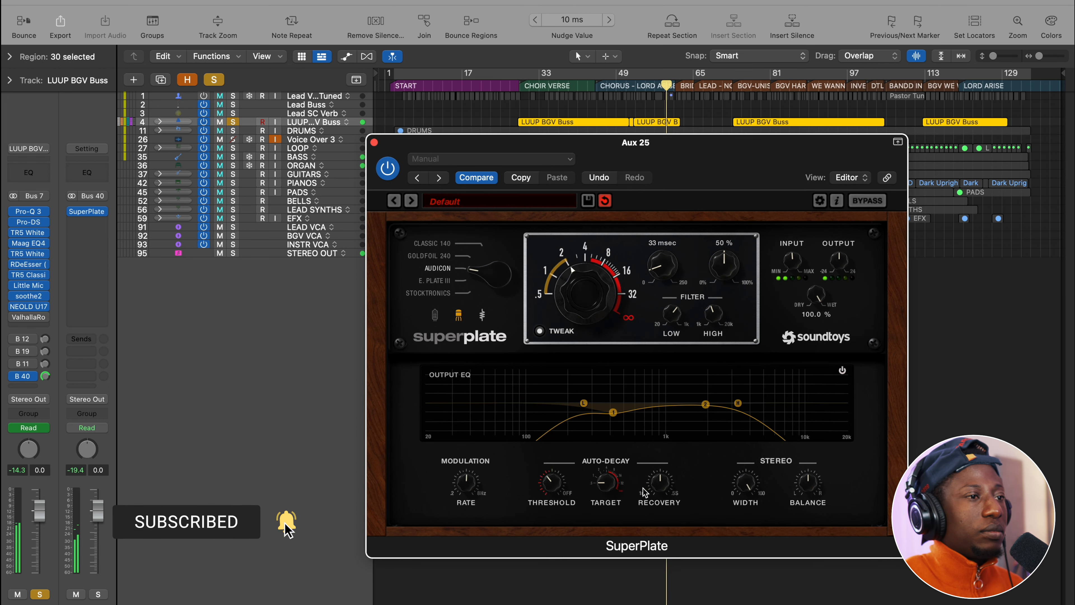
{"action": "left_click_drag", "start_coordinate": [660, 485], "coordinate": [669, 464]}
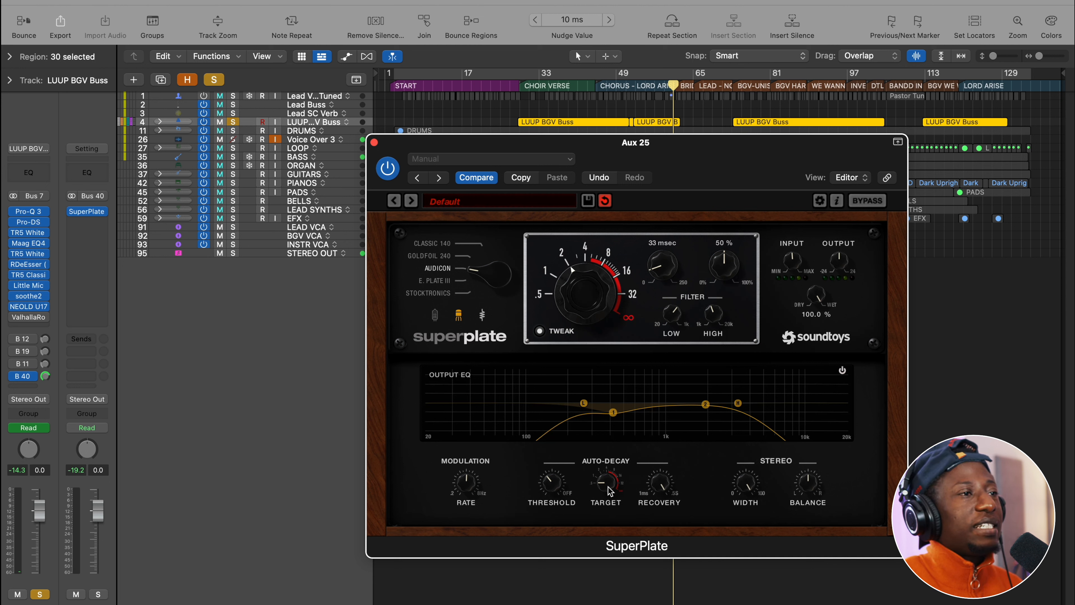
- Set the auto-decay target to 0.50, then shorten the recovery from its maximum while playing the background vocals
{"action": "left_click_drag", "start_coordinate": [608, 490], "coordinate": [619, 513]}
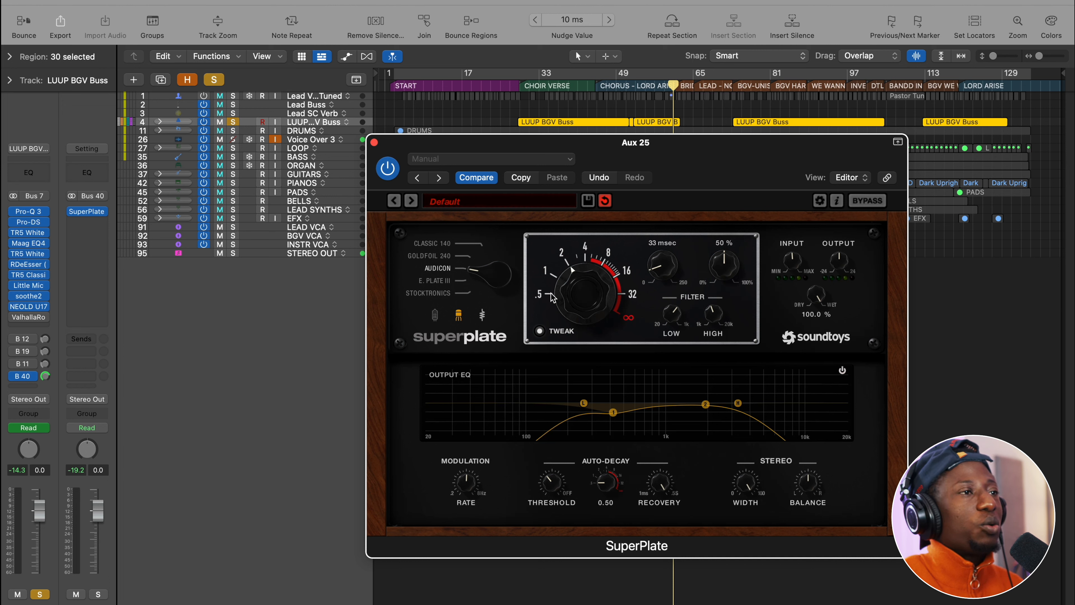
{"action": "mouse_move", "coordinate": [662, 480]}
{"action": "left_mouse_down"}
{"action": "mouse_move", "coordinate": [662, 495]}
{"action": "mouse_move", "coordinate": [662, 480]}
{"action": "left_mouse_up"}
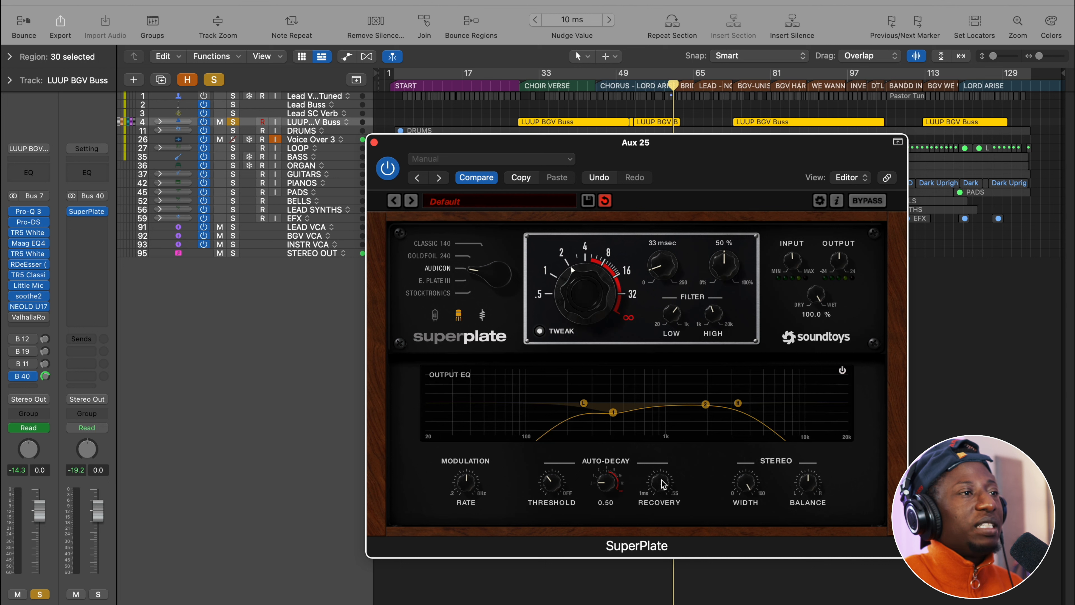
{"action": "left_click", "coordinate": [656, 87]}
{"action": "key", "text": "space"}
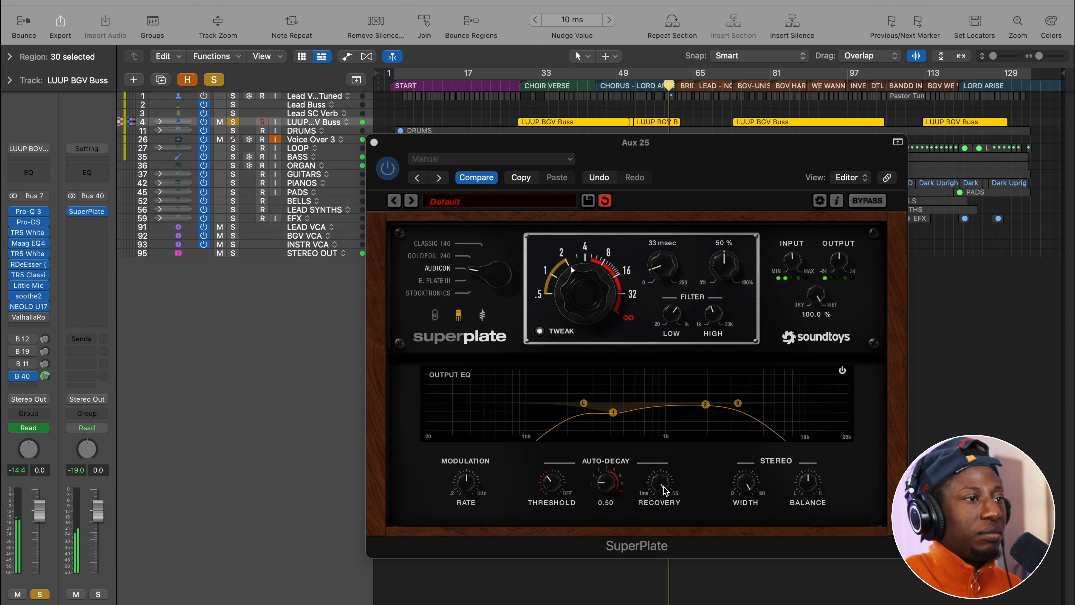
{"action": "left_click_drag", "start_coordinate": [664, 491], "coordinate": [665, 506]}
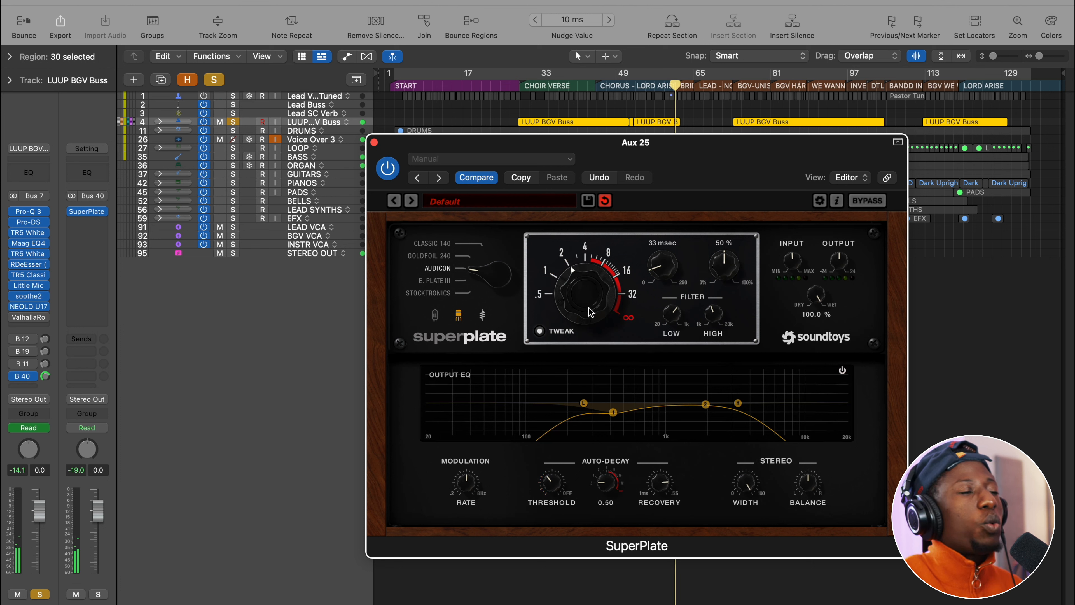
- Raise the decay time to about 8 seconds and the auto-decay target to 1.00, then audition the vocals and fine-tune the recovery
{"action": "left_click_drag", "start_coordinate": [591, 313], "coordinate": [596, 280]}
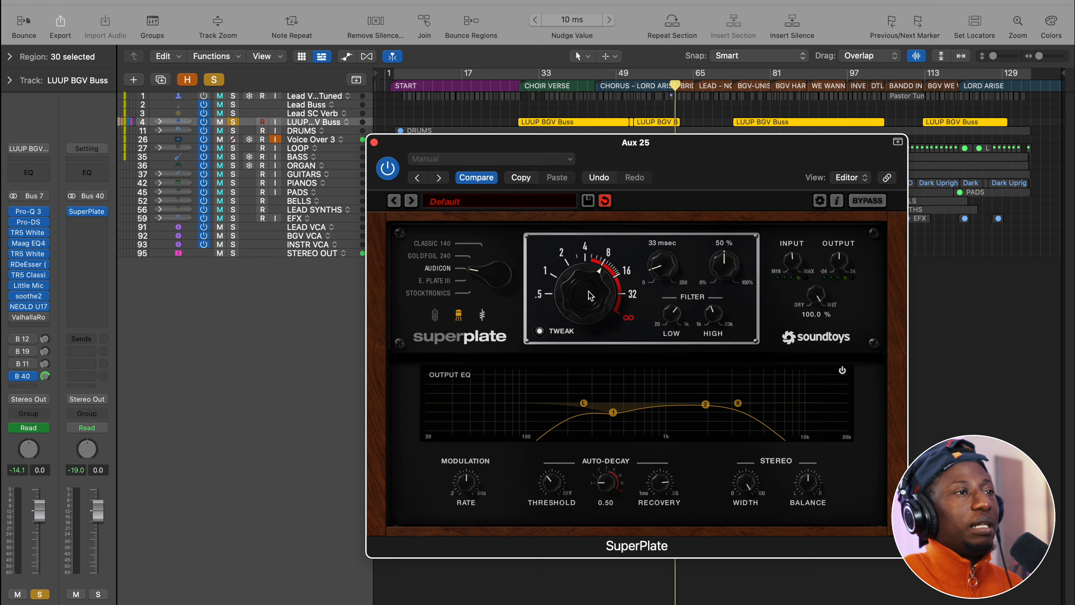
{"action": "left_click_drag", "start_coordinate": [604, 482], "coordinate": [604, 474]}
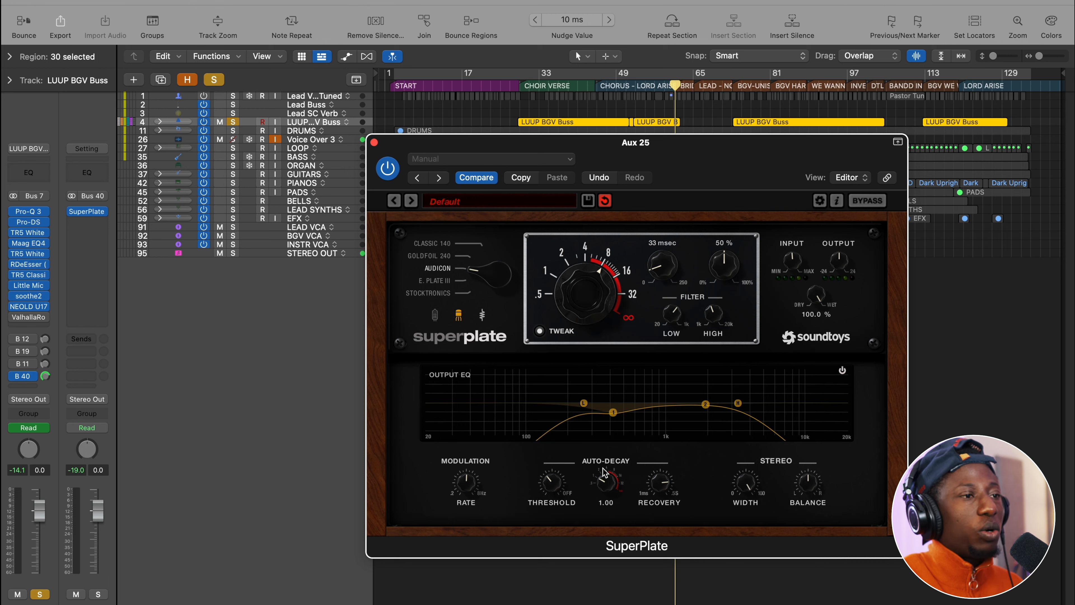
{"action": "left_click", "coordinate": [658, 85]}
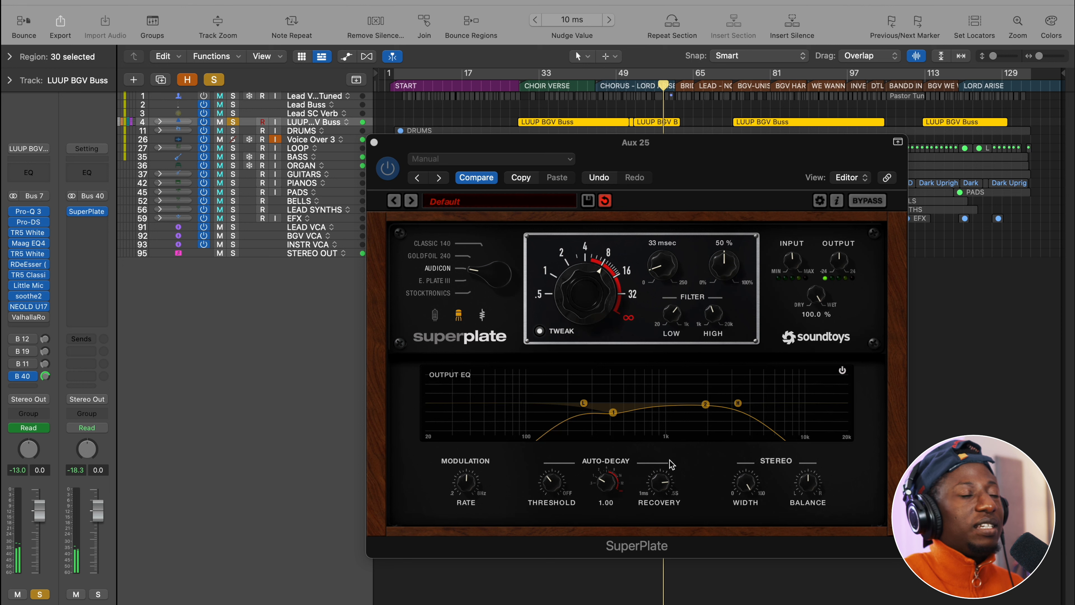
{"action": "left_click", "coordinate": [651, 86]}
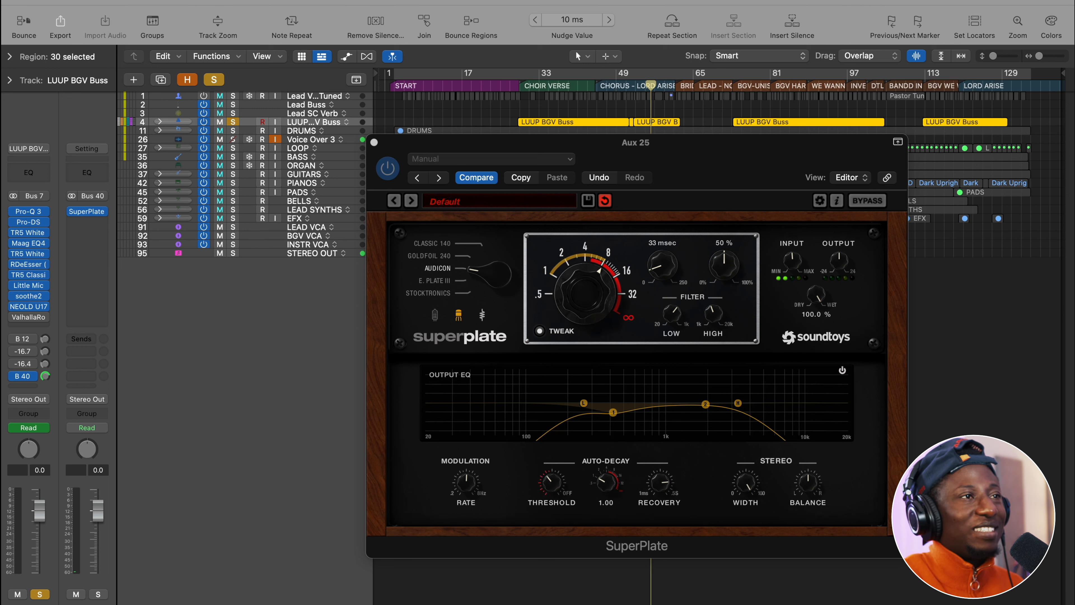
{"action": "left_click", "coordinate": [658, 484]}
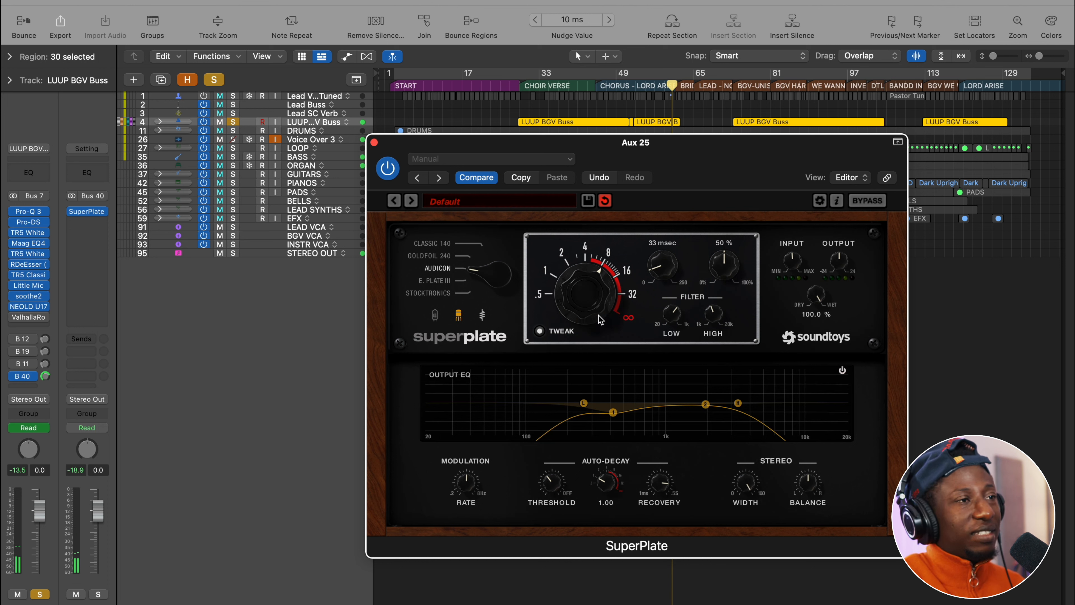
- Reduce the decay time to about 3 seconds and the auto-decay target to 0.53, replaying the vocals
{"action": "left_click_drag", "start_coordinate": [593, 289], "coordinate": [594, 321]}
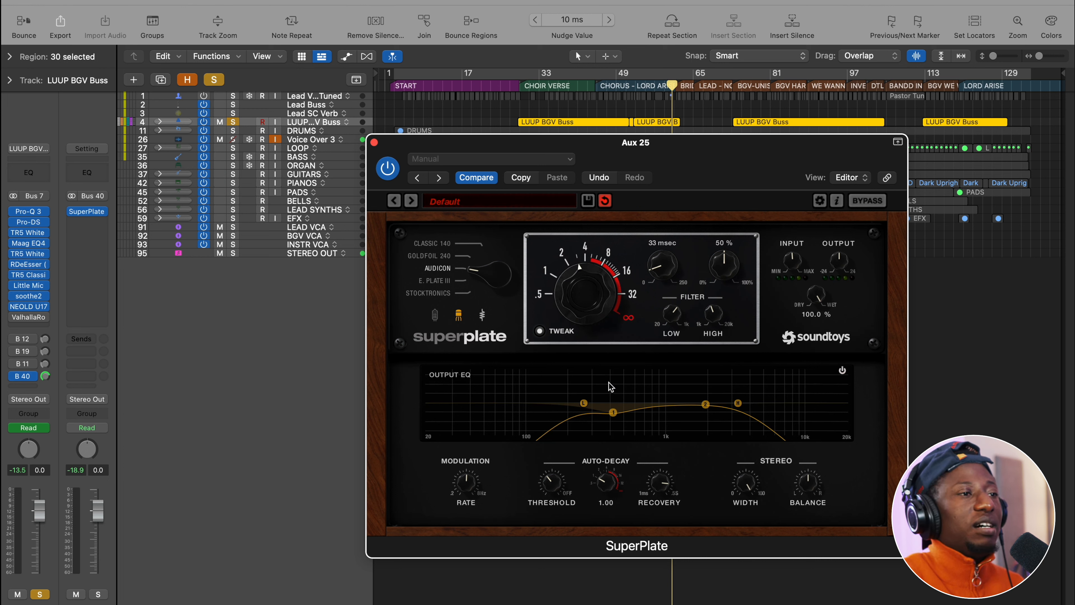
{"action": "left_click", "coordinate": [665, 74]}
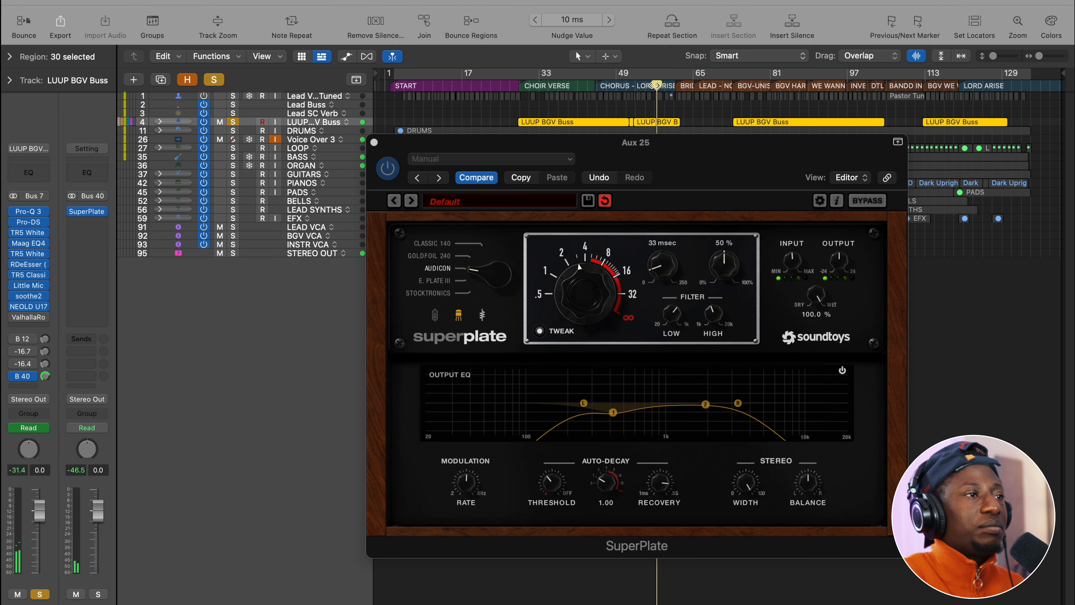
{"action": "left_click_drag", "start_coordinate": [605, 486], "coordinate": [621, 546]}
{"action": "left_click_drag", "start_coordinate": [603, 493], "coordinate": [616, 550]}
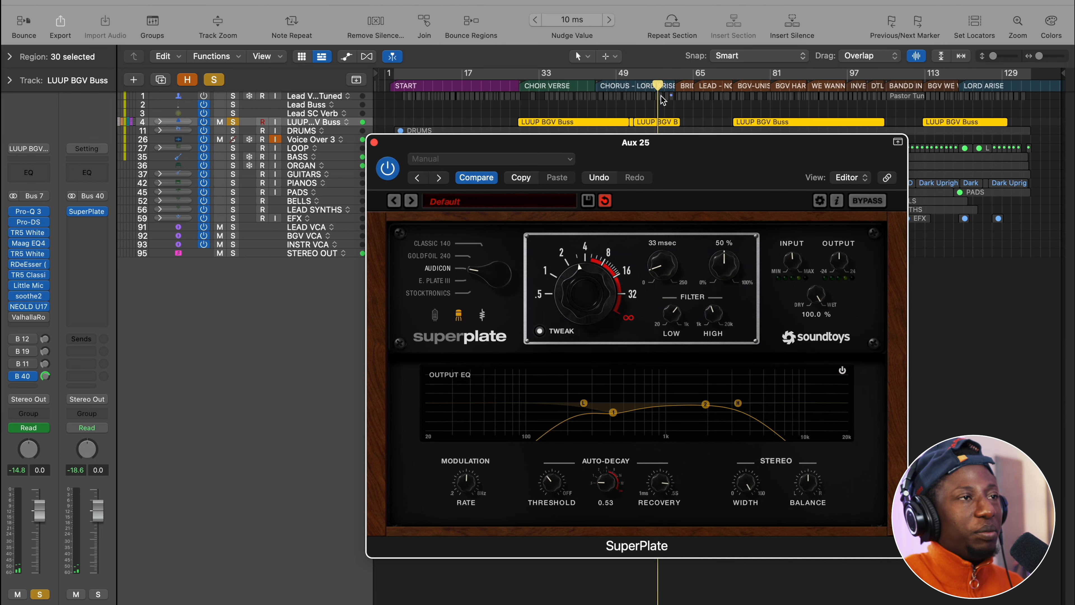
{"action": "left_click", "coordinate": [647, 93]}
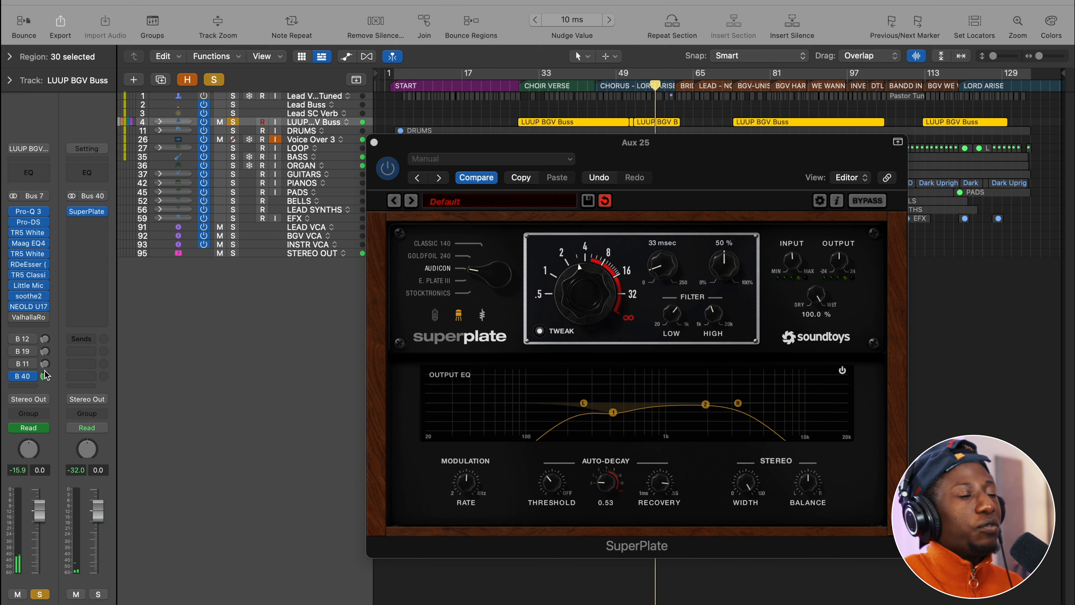
- Lower the auto-decay threshold to minimum and raise the decay time to about 4 seconds while playing the vocals
{"action": "left_click_drag", "start_coordinate": [551, 482], "coordinate": [552, 508]}
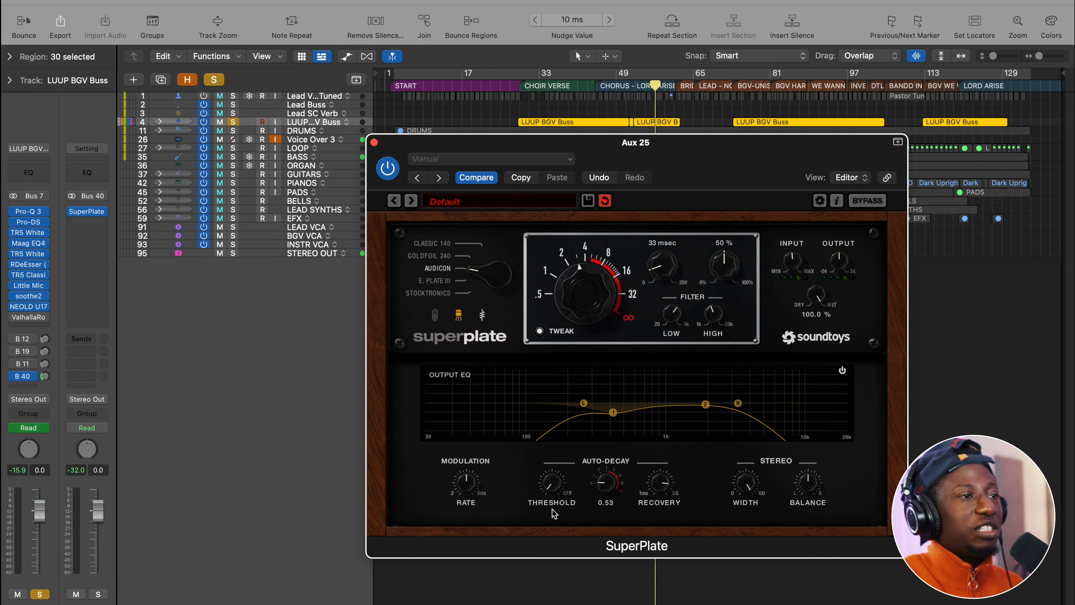
{"action": "left_click_drag", "start_coordinate": [656, 84], "coordinate": [652, 85]}
{"action": "key", "text": "space"}
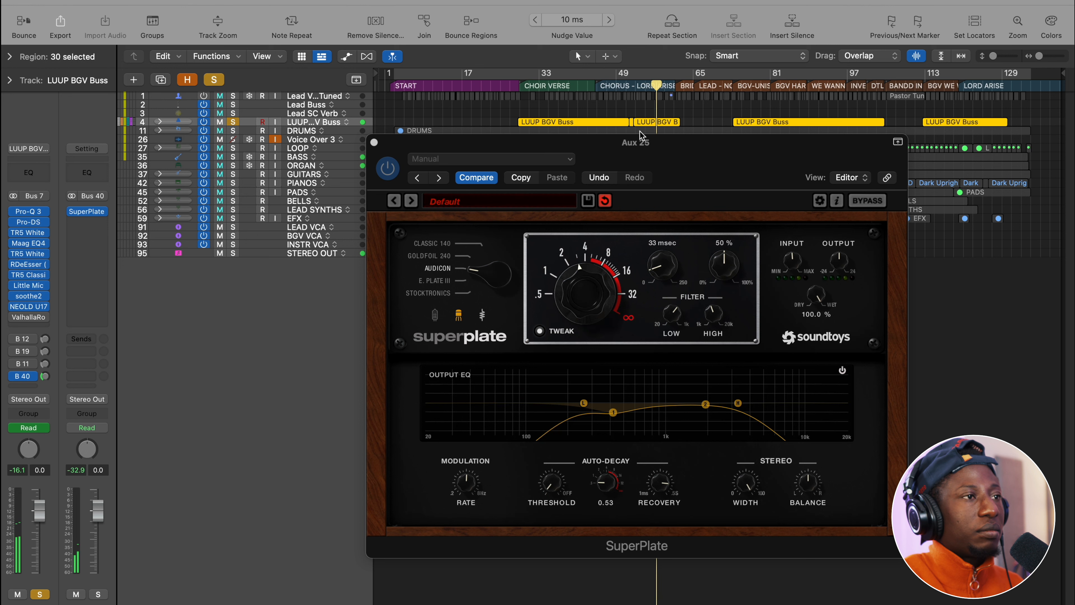
{"action": "left_click", "coordinate": [587, 284]}
{"action": "left_click_drag", "start_coordinate": [589, 277], "coordinate": [589, 275]}
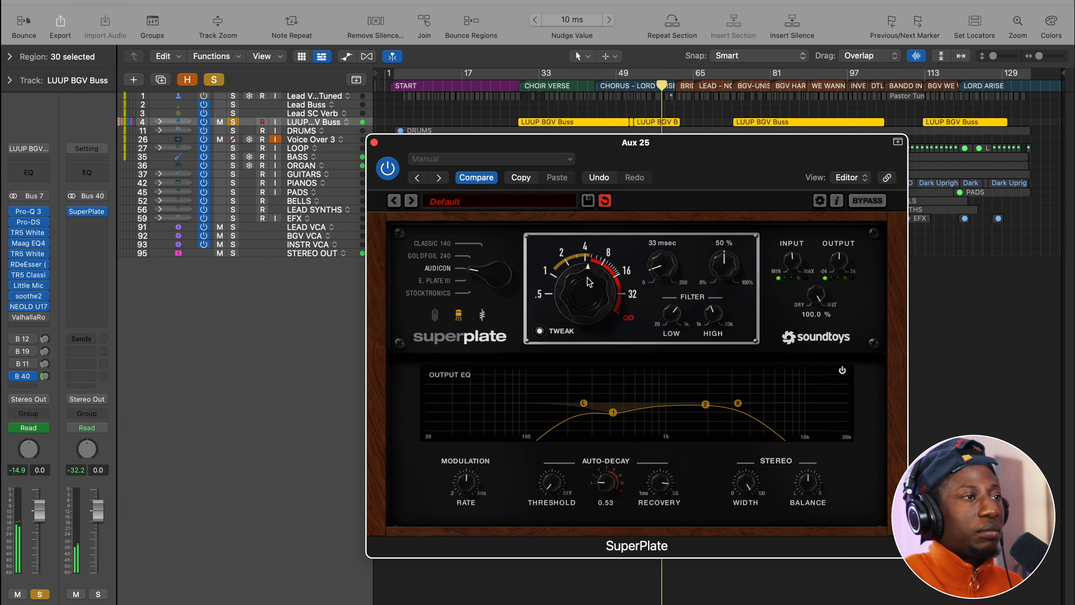
- Raise the background-vocal Bus 40 send to about -7.9 dB and fine-tune the auto-decay controls
{"action": "left_click_drag", "start_coordinate": [45, 379], "coordinate": [48, 367]}
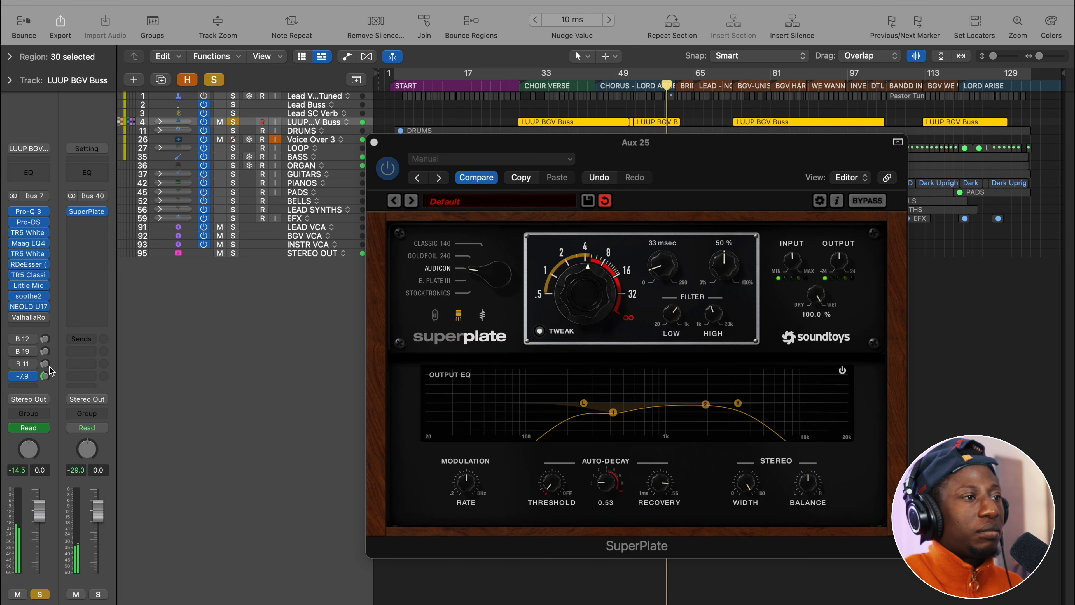
{"action": "left_click", "coordinate": [551, 483]}
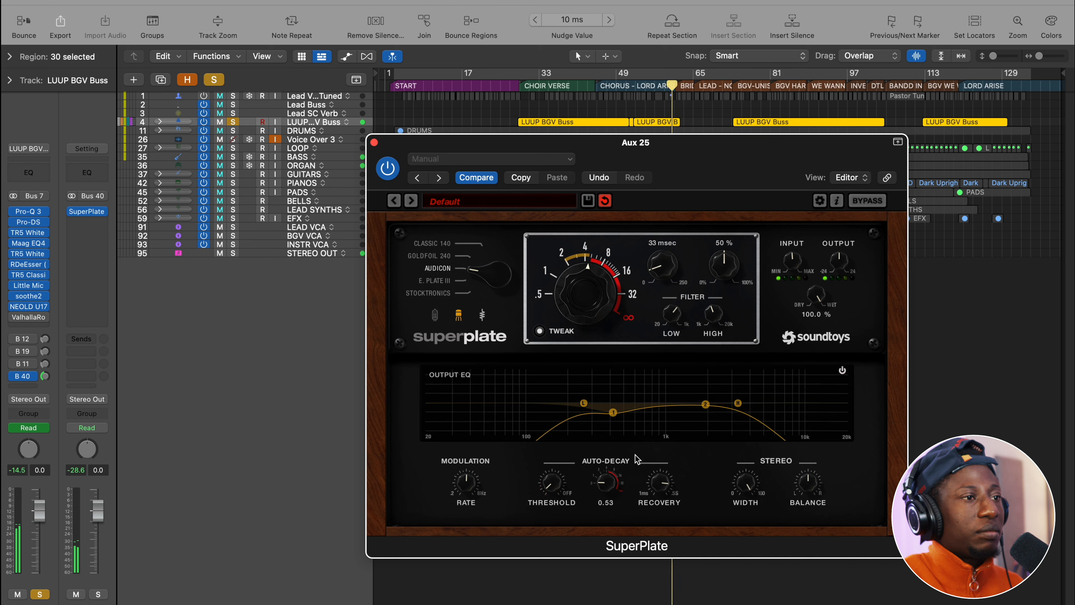
{"action": "left_click_drag", "start_coordinate": [607, 472], "coordinate": [606, 470]}
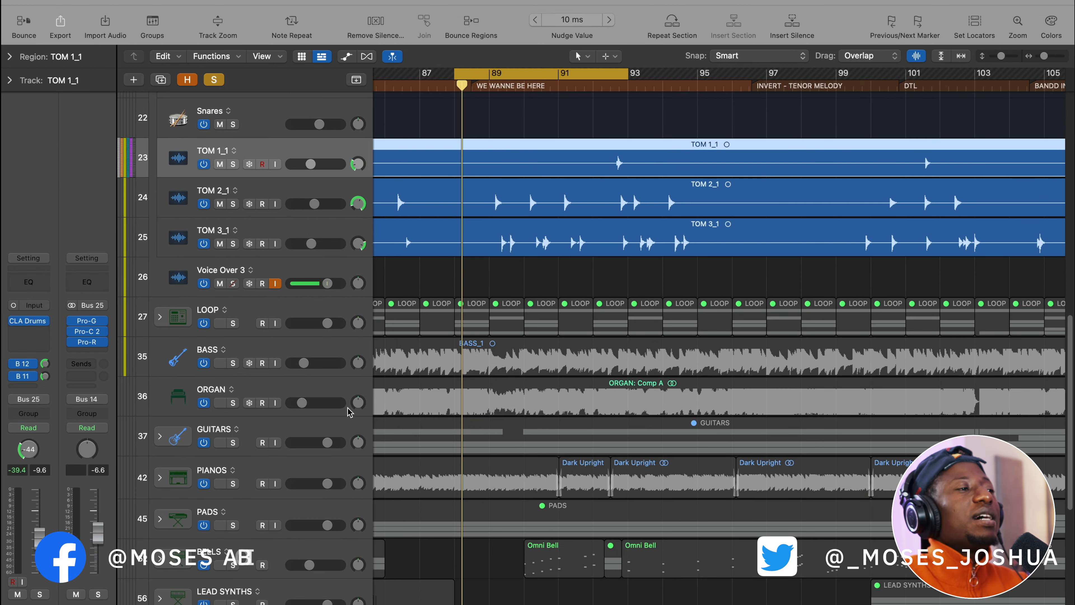
- Add a send on the ORGAN track to Bus 40, which feeds the SuperPlate on Aux 25
{"action": "left_click", "coordinate": [343, 393]}
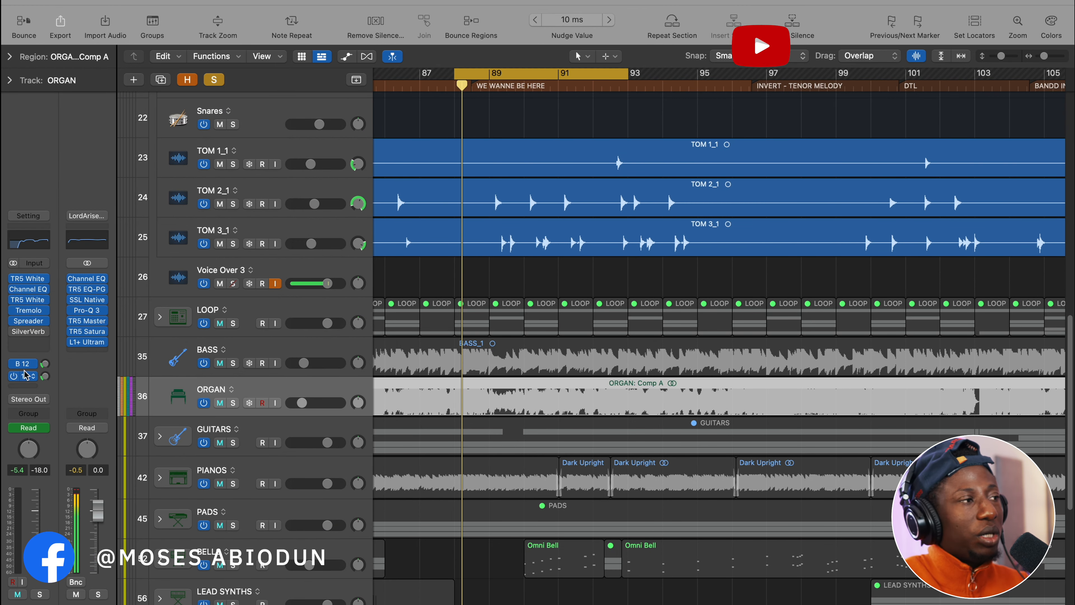
{"action": "left_click", "coordinate": [25, 385]}
{"action": "mouse_move", "coordinate": [51, 405]}
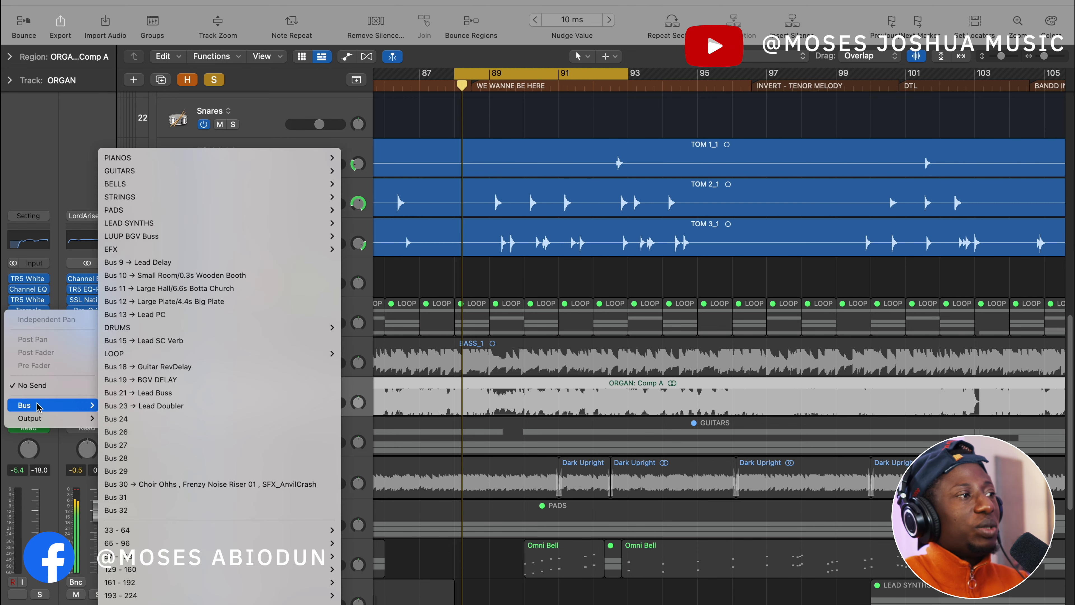
{"action": "mouse_move", "coordinate": [140, 531]}
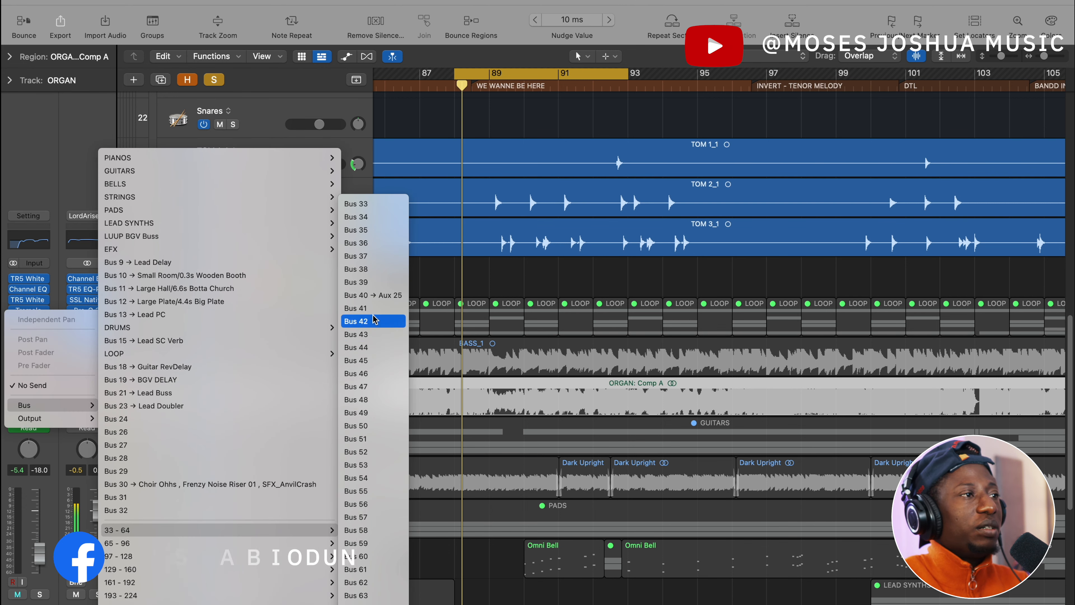
{"action": "left_click", "coordinate": [373, 297]}
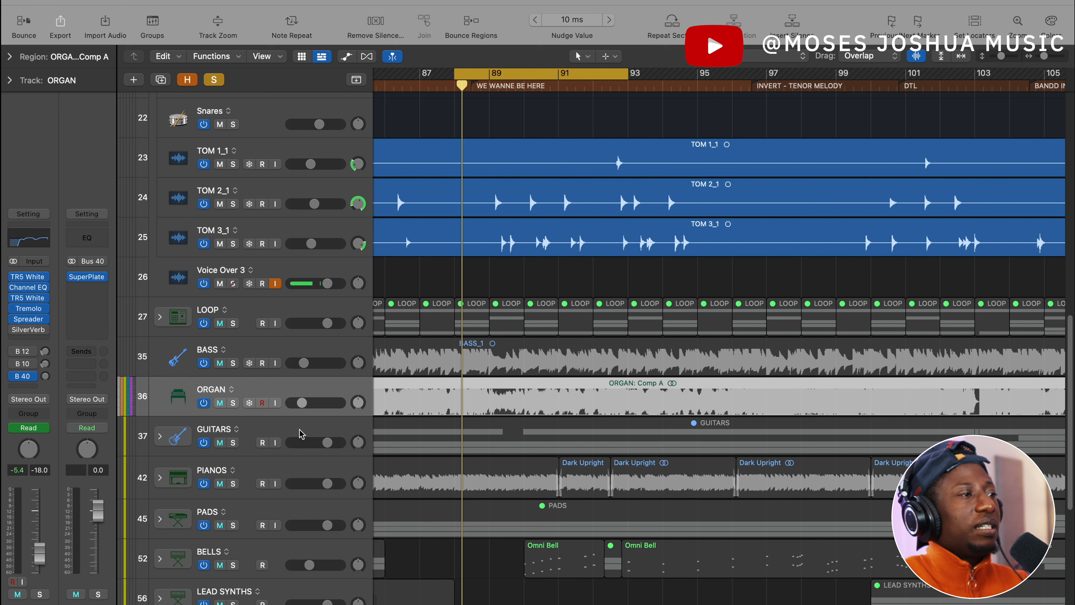
- Clear the existing solos, solo the ORGAN track and set its Bus 40 send to about -1.6 dB during playback
{"action": "left_click", "coordinate": [220, 79]}
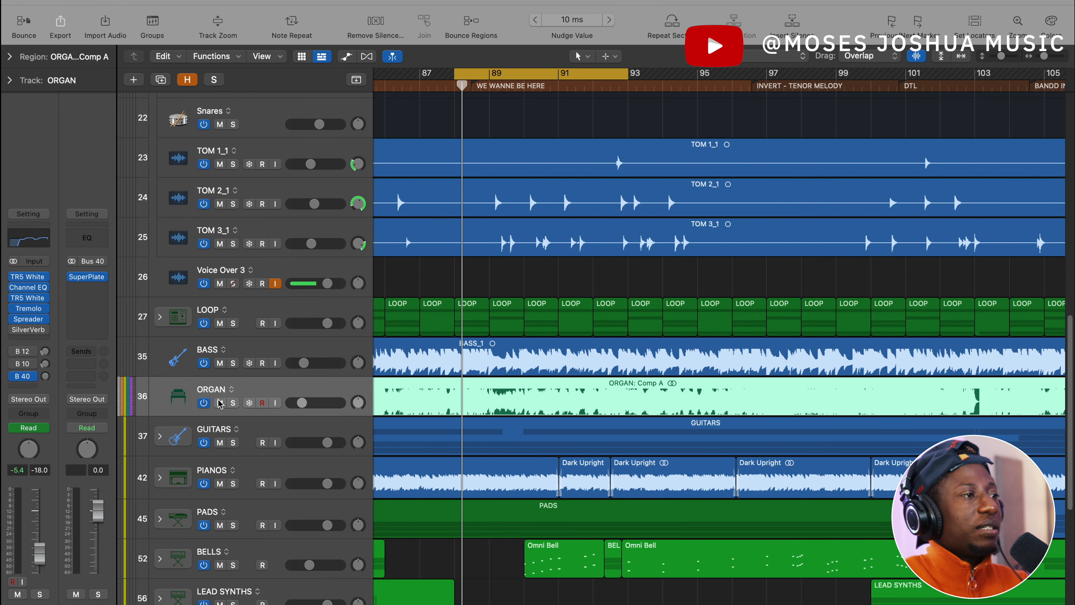
{"action": "left_click", "coordinate": [233, 403]}
{"action": "left_click_drag", "start_coordinate": [45, 376], "coordinate": [45, 382]}
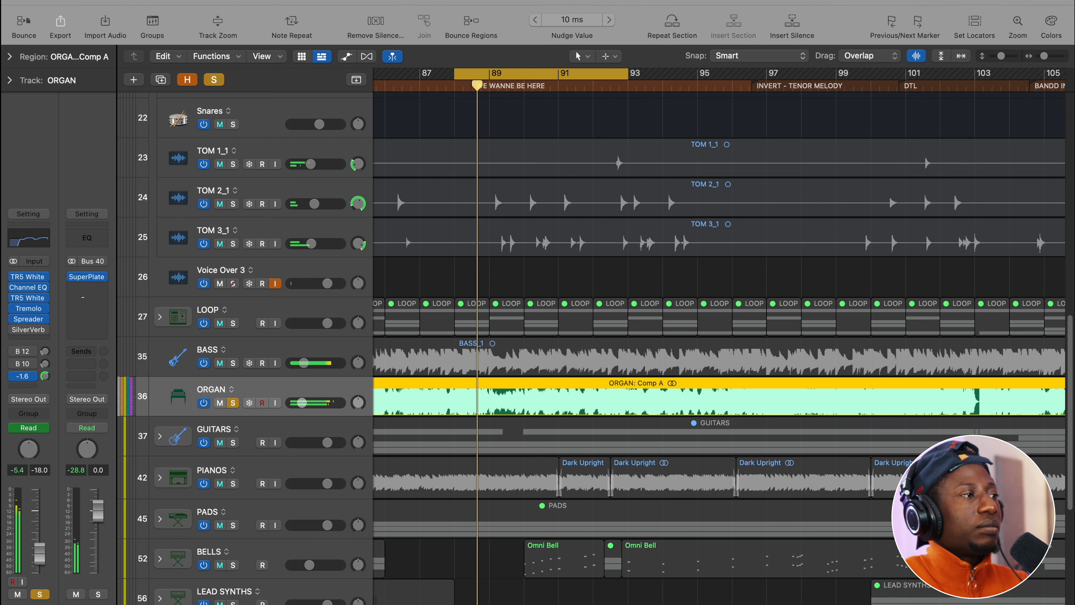
- Bypass and re-enable the organ's Bus 40 send to compare the sound, then readjust its level
{"action": "left_click", "coordinate": [13, 376]}
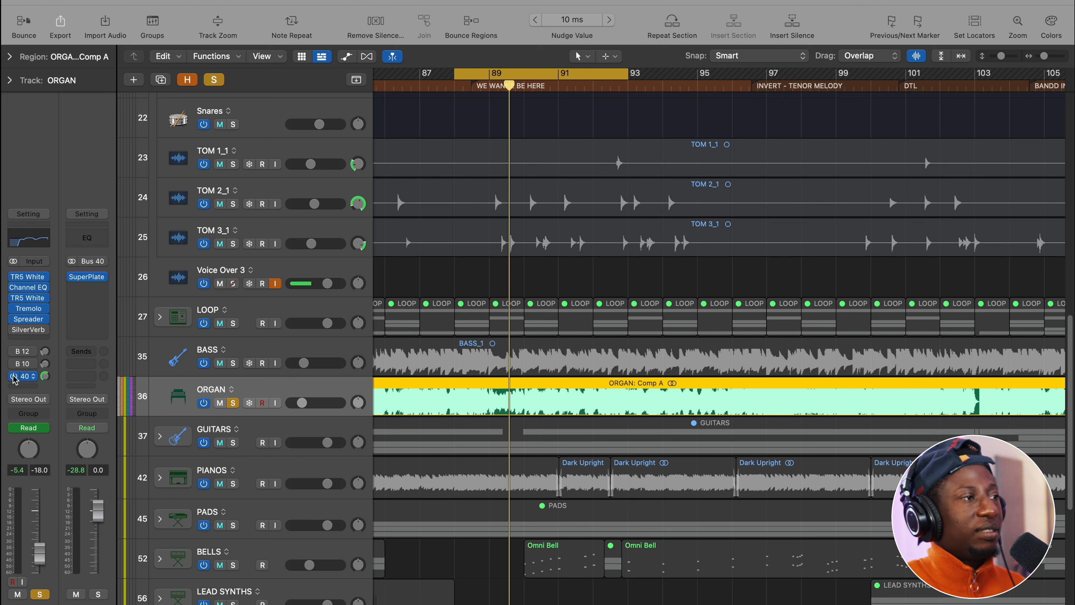
{"action": "key", "text": "space"}
{"action": "left_click", "coordinate": [14, 377]}
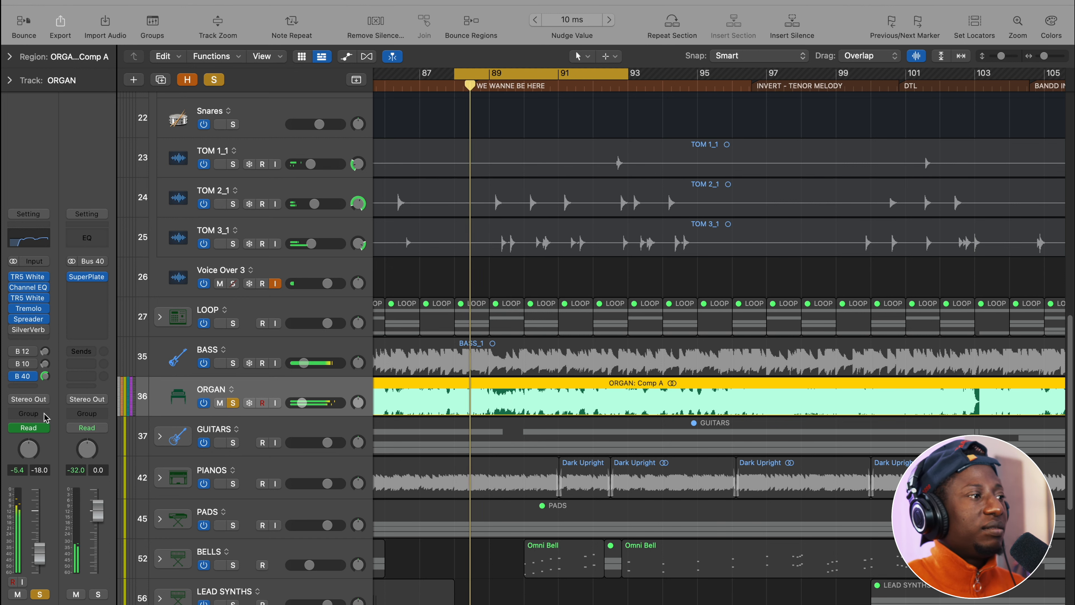
{"action": "left_click_drag", "start_coordinate": [46, 376], "coordinate": [77, 387]}
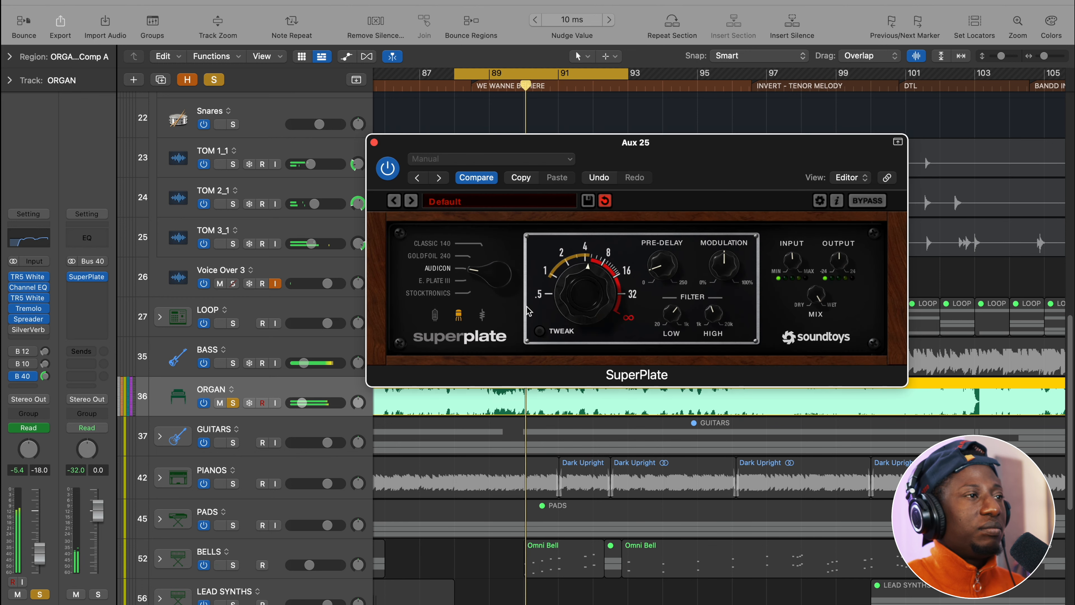
- Expand SuperPlate's tweak controls, switch to the tube preamp, shorten the decay to about 2 seconds and lower the pre-delay
{"action": "left_click", "coordinate": [555, 336]}
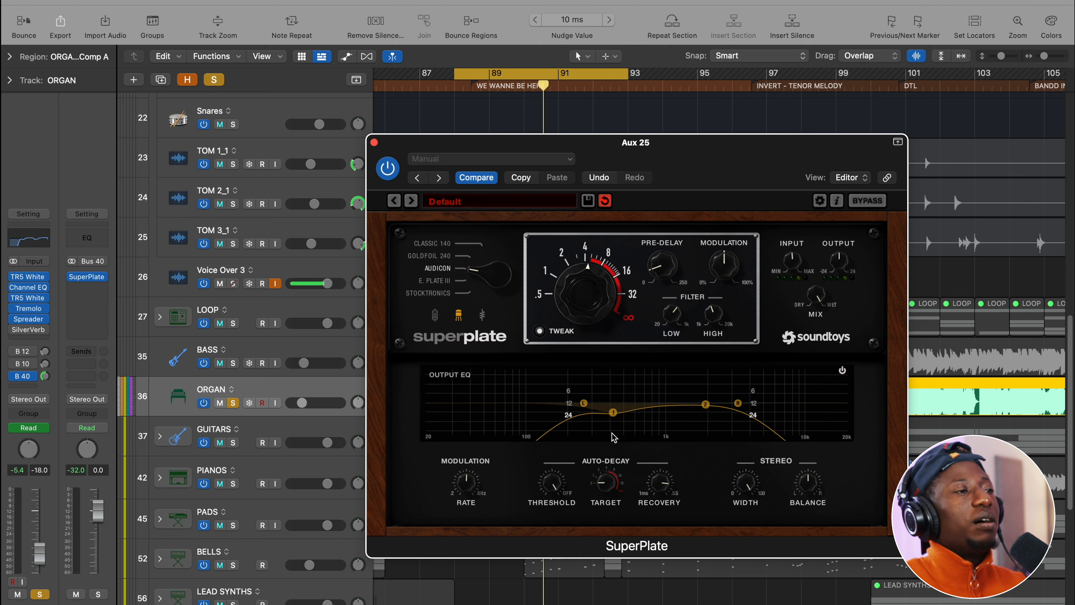
{"action": "key", "text": "space"}
{"action": "left_click", "coordinate": [436, 316]}
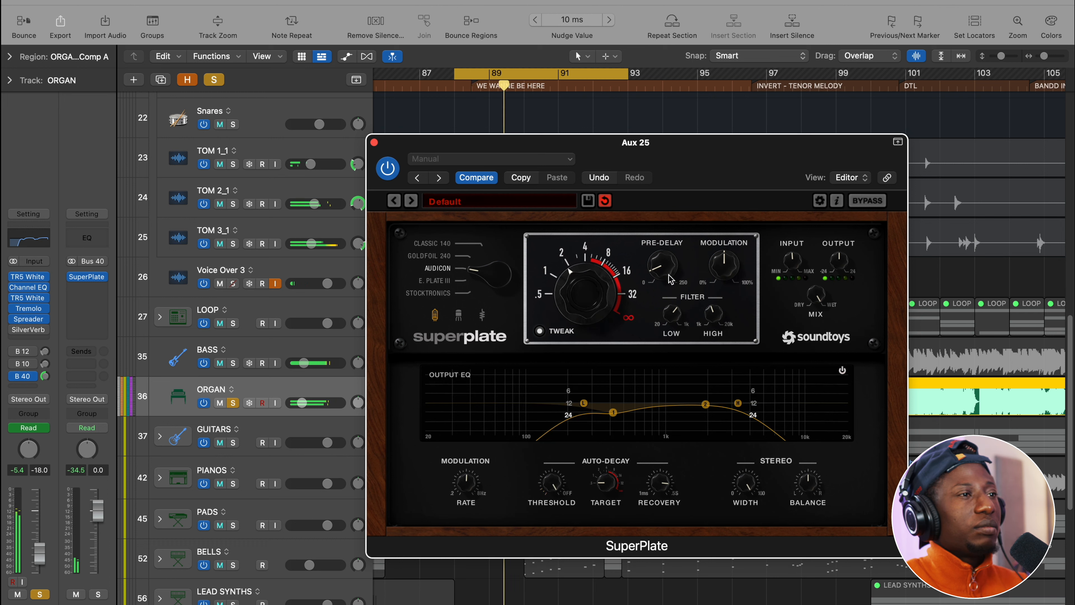
{"action": "mouse_move", "coordinate": [669, 249]}
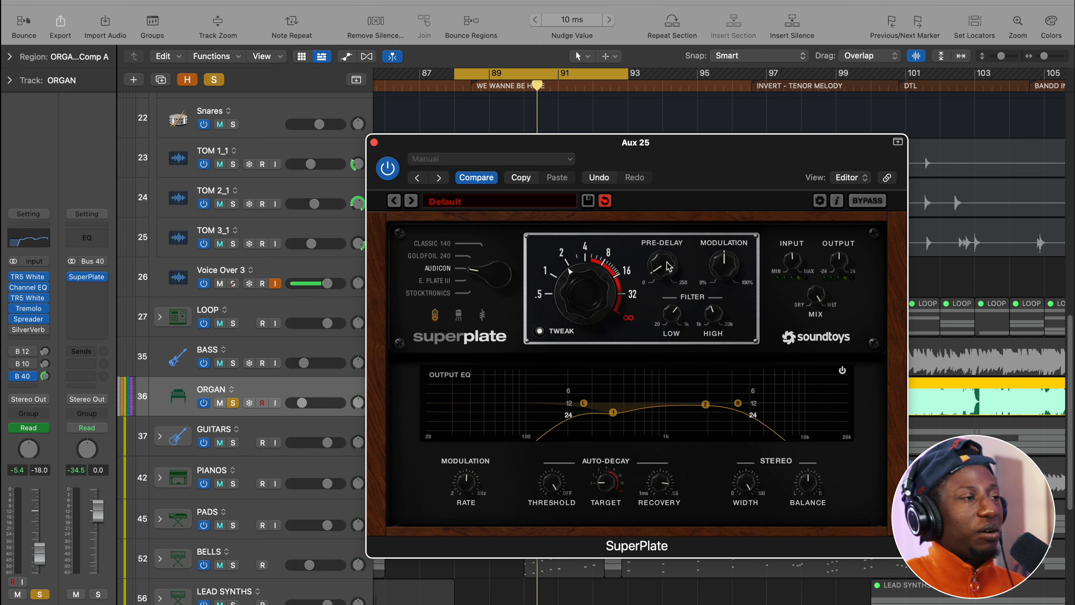
{"action": "key", "text": "space"}
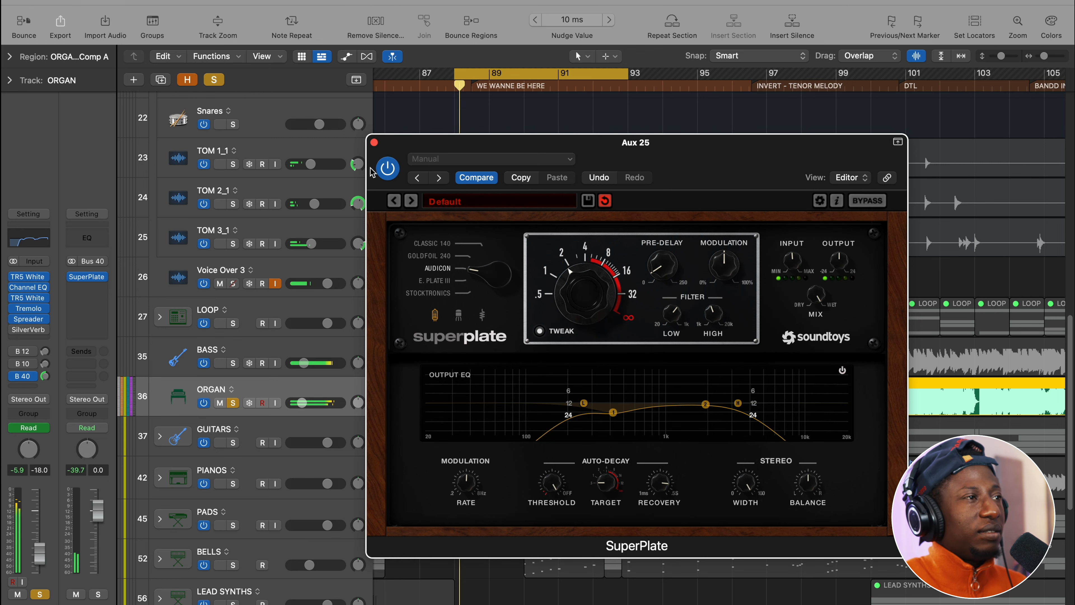
- Close the SuperPlate window, raise the organ's Bus 40 send to about 0.1 dB, and reopen the reverb
{"action": "left_click", "coordinate": [374, 143]}
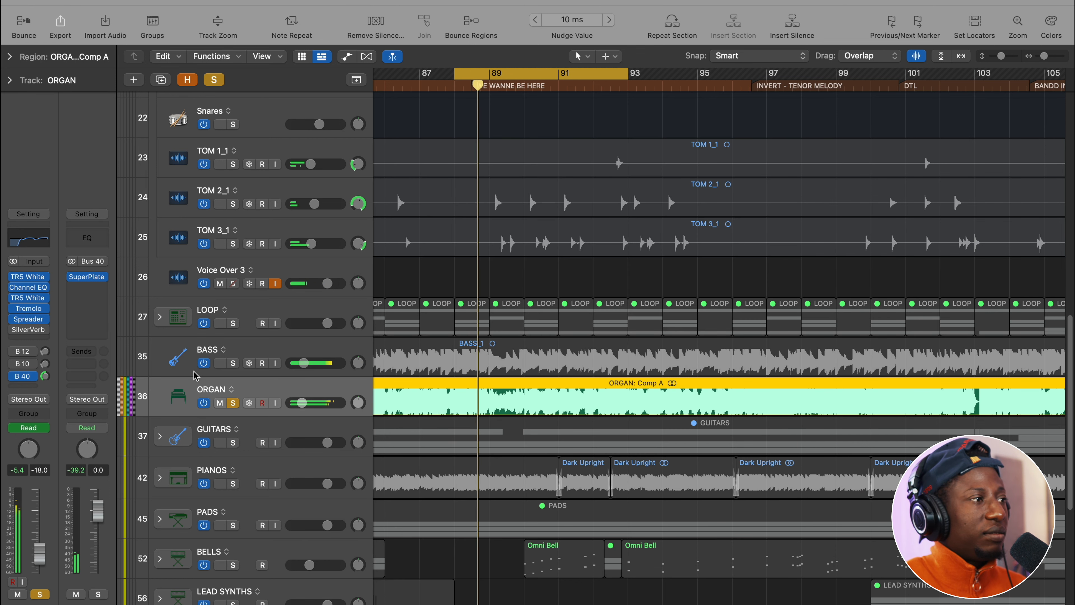
{"action": "left_click_drag", "start_coordinate": [45, 377], "coordinate": [46, 363]}
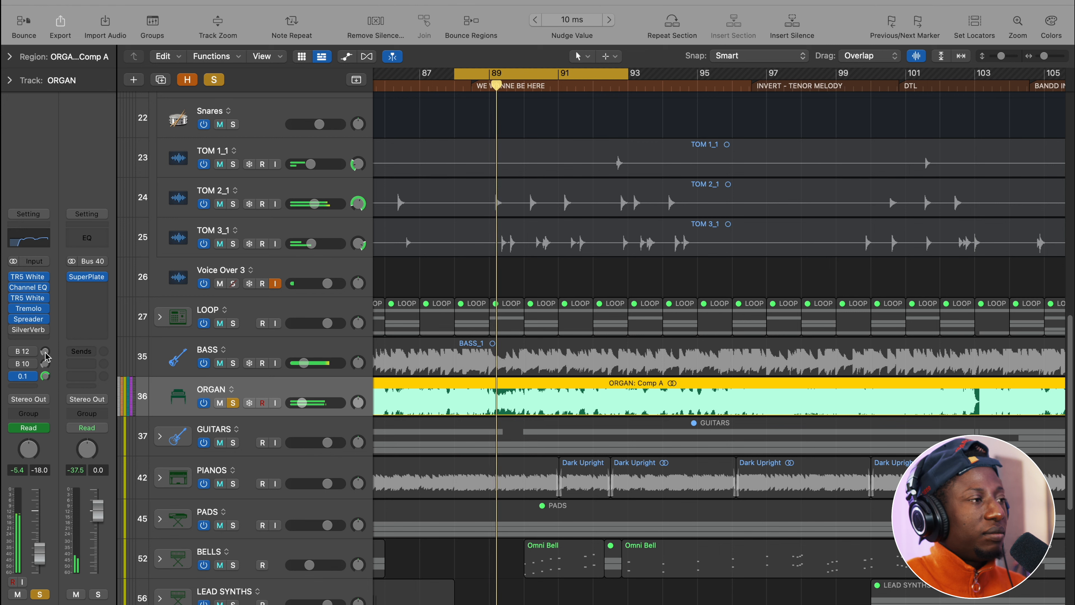
{"action": "left_click", "coordinate": [87, 276]}
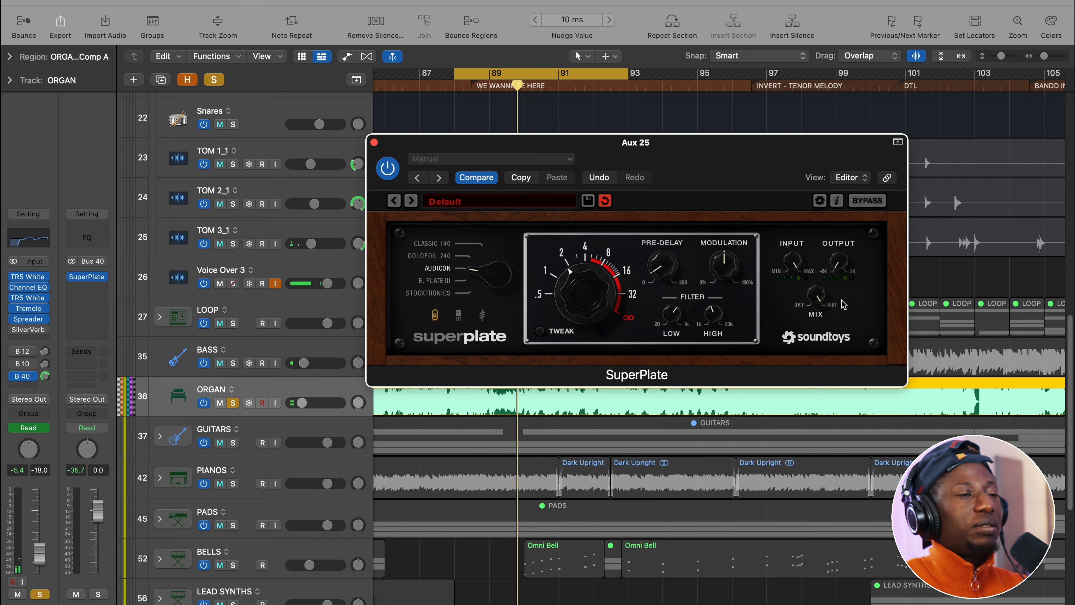
- Solo the SuperPlate aux channel, unsolo the organ, and play the section to hear the reverb return alone
{"action": "key", "text": "space"}
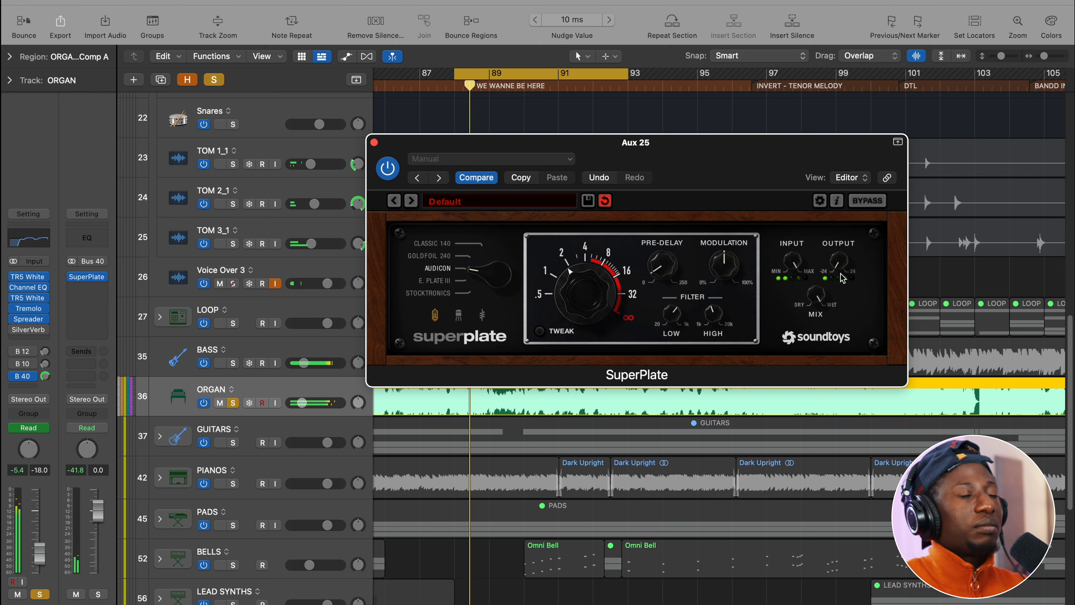
{"action": "left_click", "coordinate": [102, 598]}
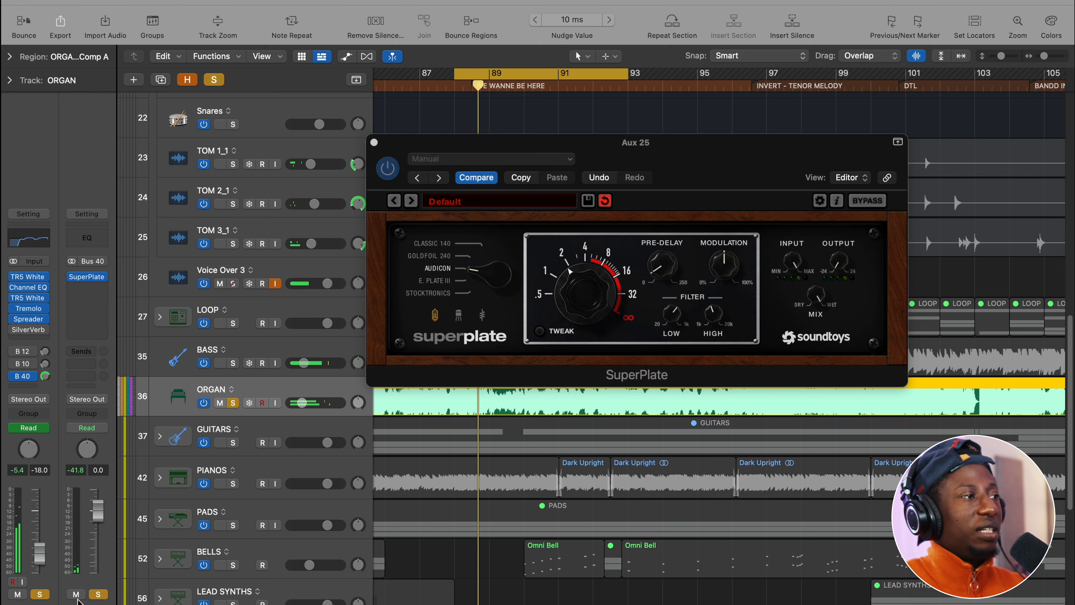
{"action": "left_click", "coordinate": [45, 596]}
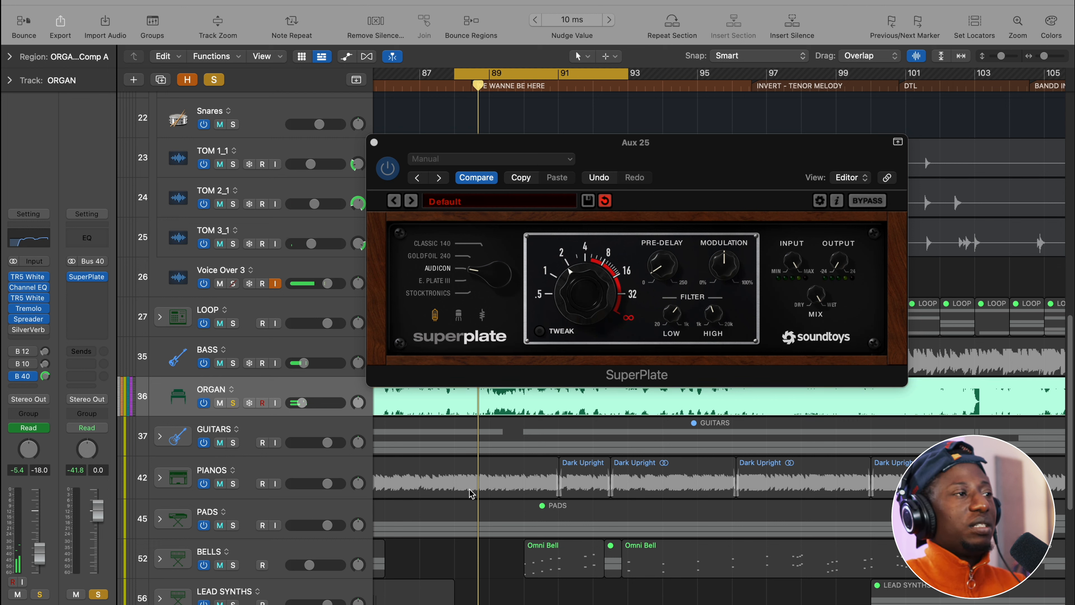
{"action": "key", "text": "space"}
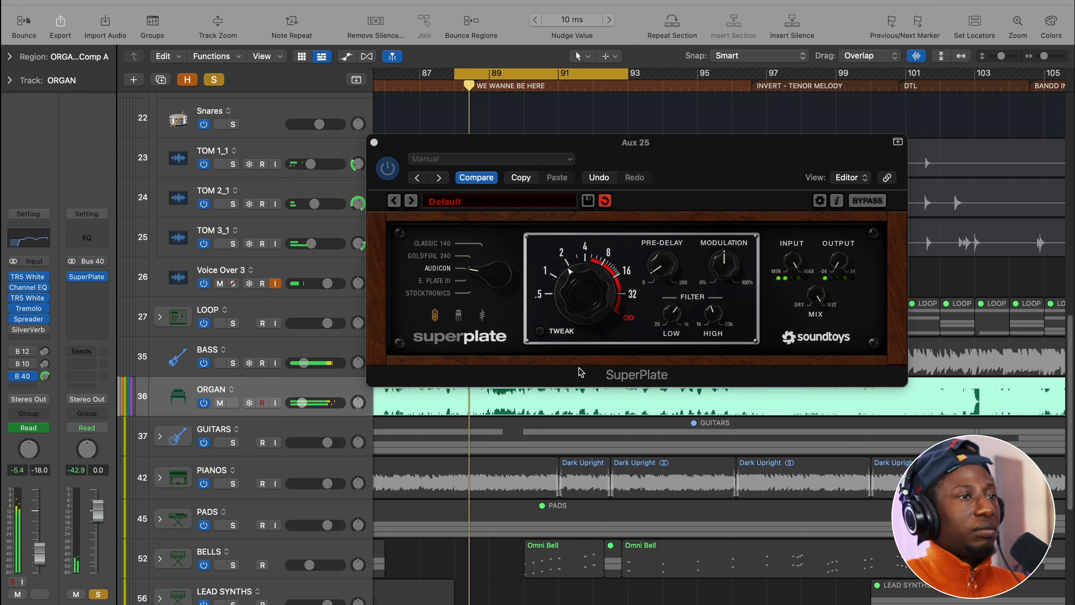
{"action": "left_click", "coordinate": [808, 378]}
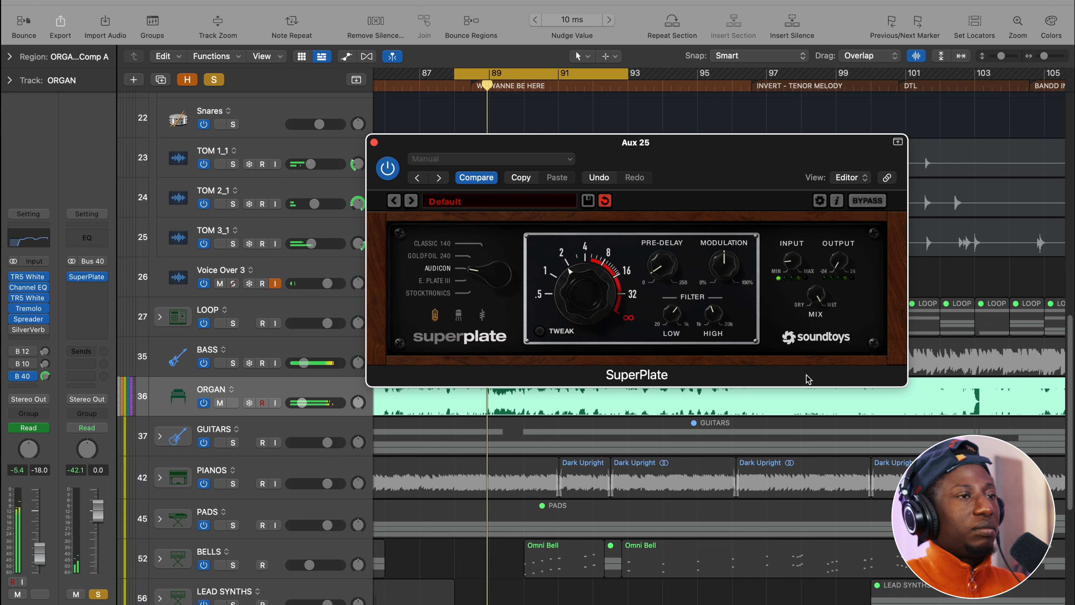
- Try different SuperPlate input and output levels during playback, and reset both to their defaults
{"action": "left_click_drag", "start_coordinate": [793, 261], "coordinate": [794, 204]}
{"action": "left_click_drag", "start_coordinate": [839, 262], "coordinate": [837, 241]}
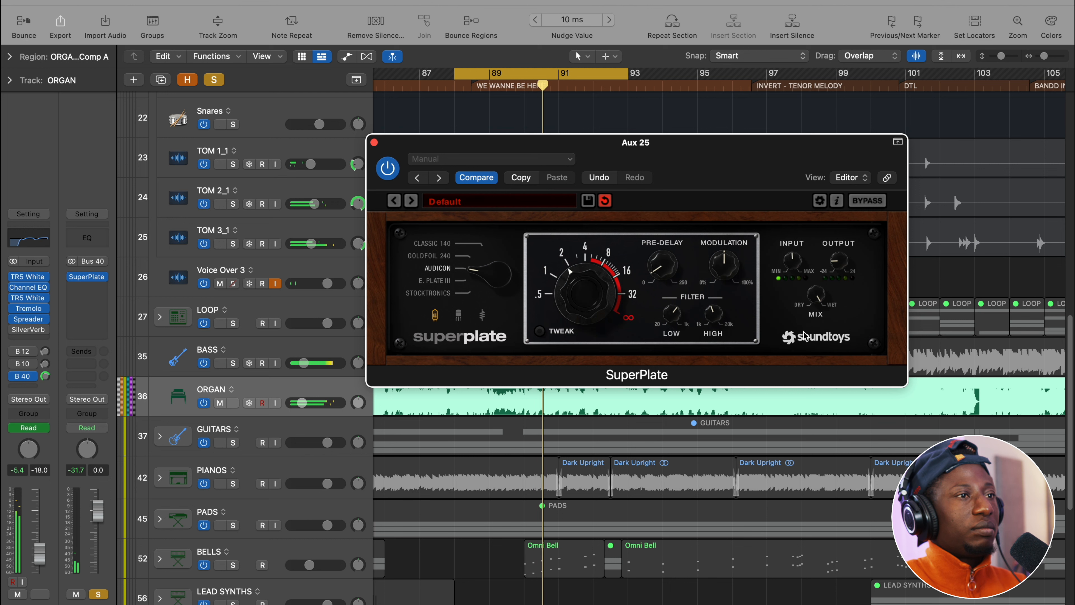
{"action": "left_click", "coordinate": [843, 262], "text": "alt"}
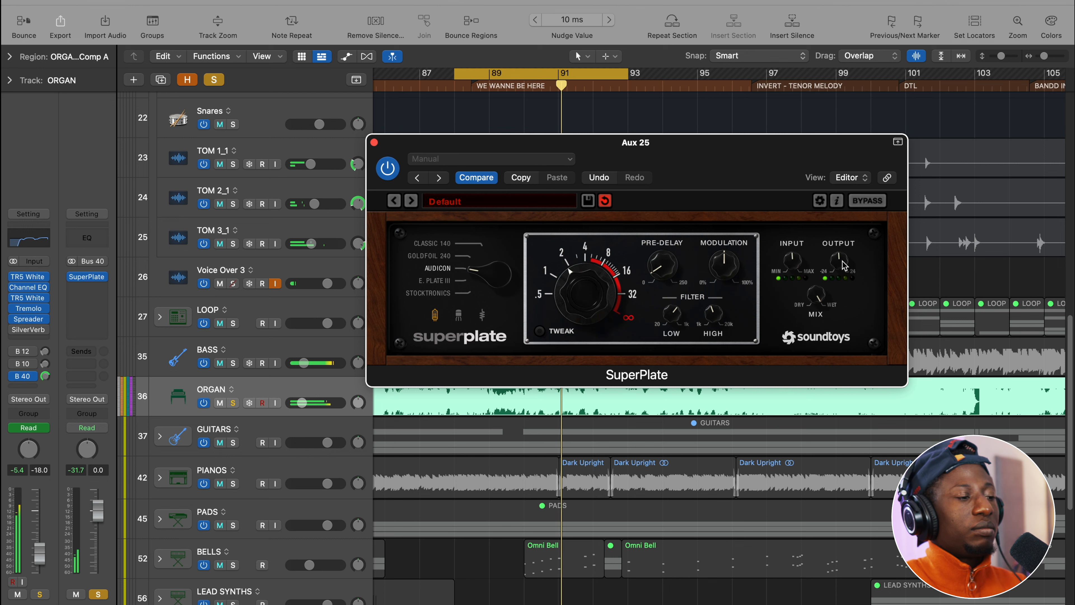
{"action": "left_click", "coordinate": [796, 265], "text": "alt"}
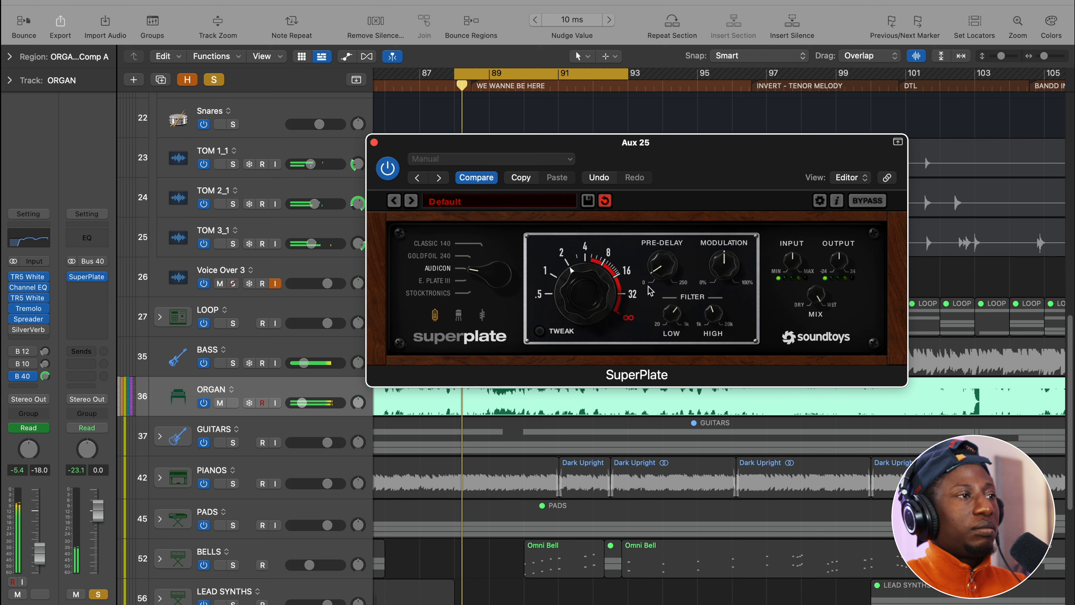
- Switch SuperPlate to the Stocktronics plate model, raise its modulation with the tweak controls expanded, and close the plug-in window
{"action": "left_click", "coordinate": [459, 315]}
{"action": "left_click_drag", "start_coordinate": [483, 274], "coordinate": [482, 326]}
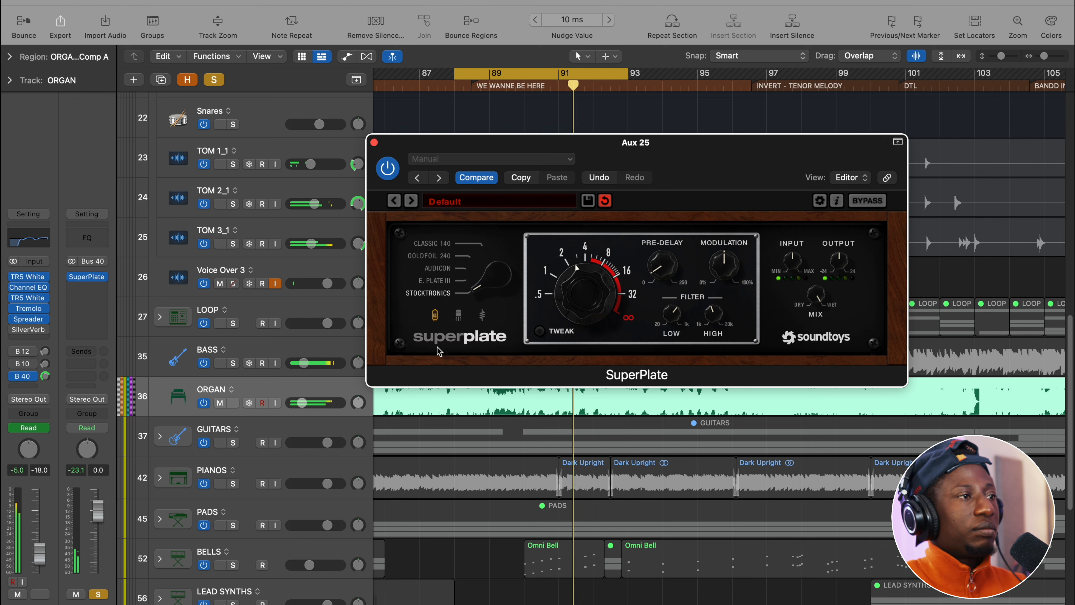
{"action": "left_click", "coordinate": [551, 331]}
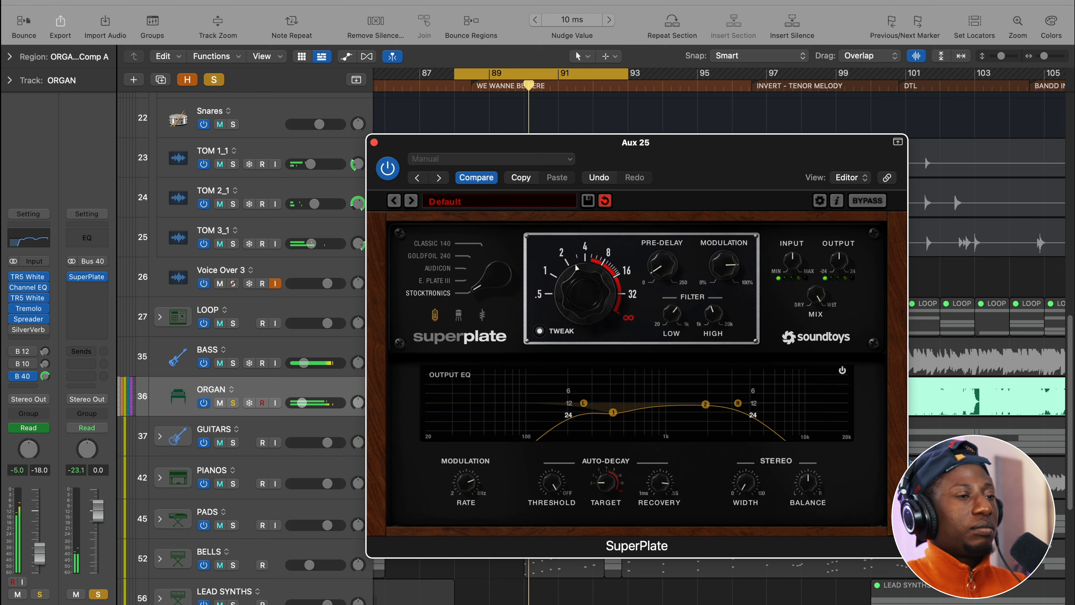
{"action": "left_click", "coordinate": [375, 143]}
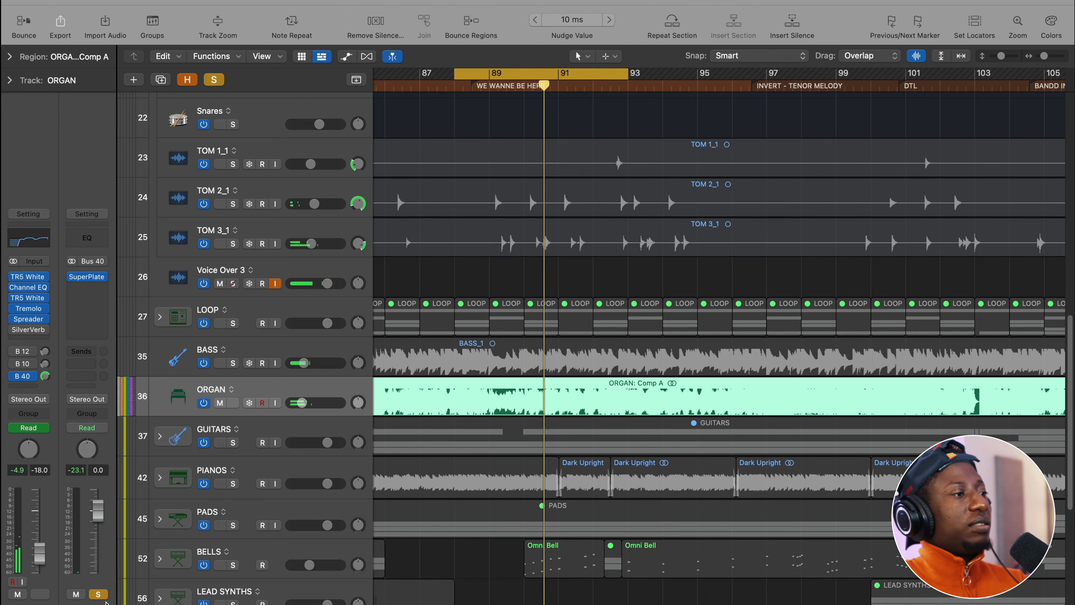